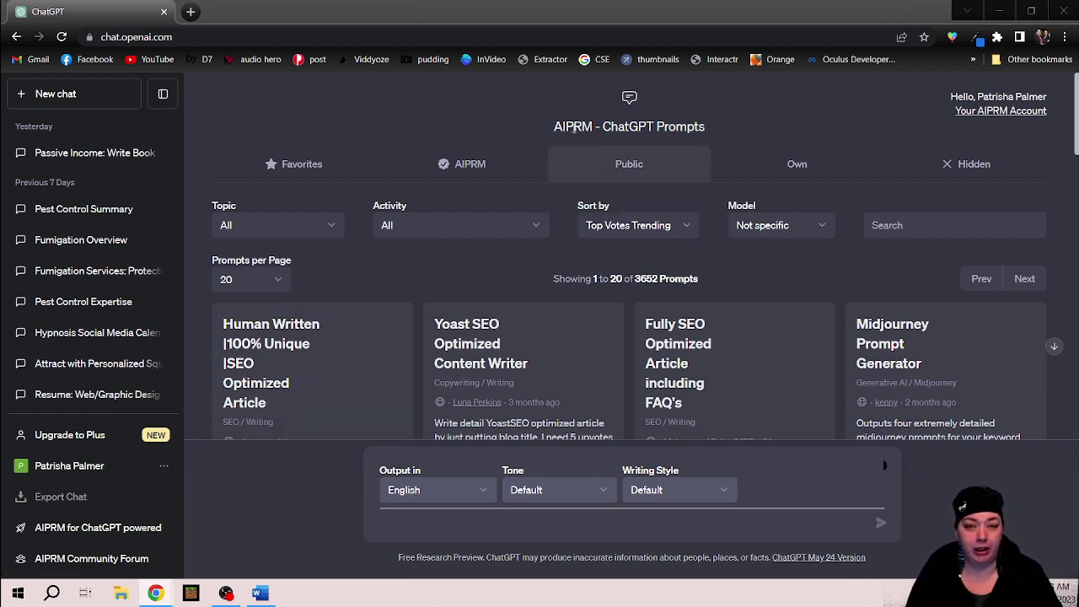
Search the public prompts for "social" and choose the "30 Social Media Posts & Image Suggestions With 1 Click" prompt
click(908, 225)
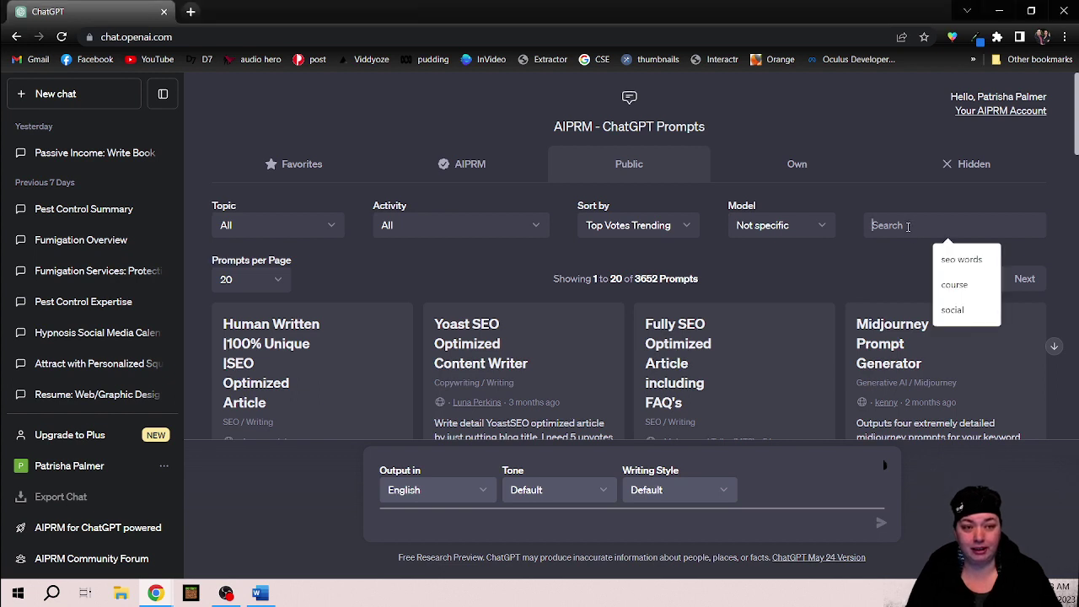
text(social)
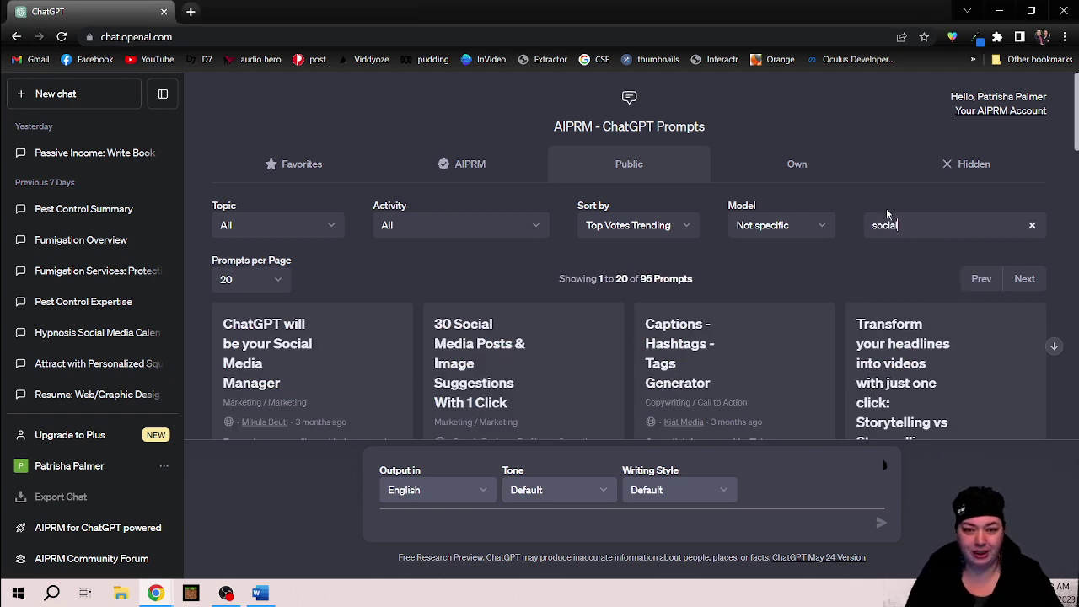
scroll(735, 215, down, 1)
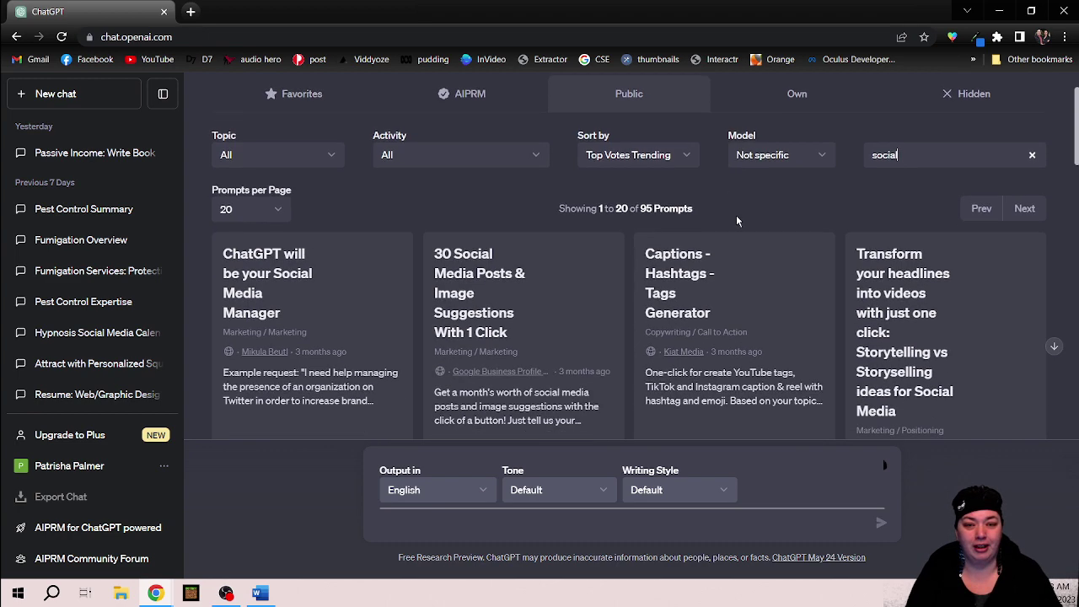
click(497, 334)
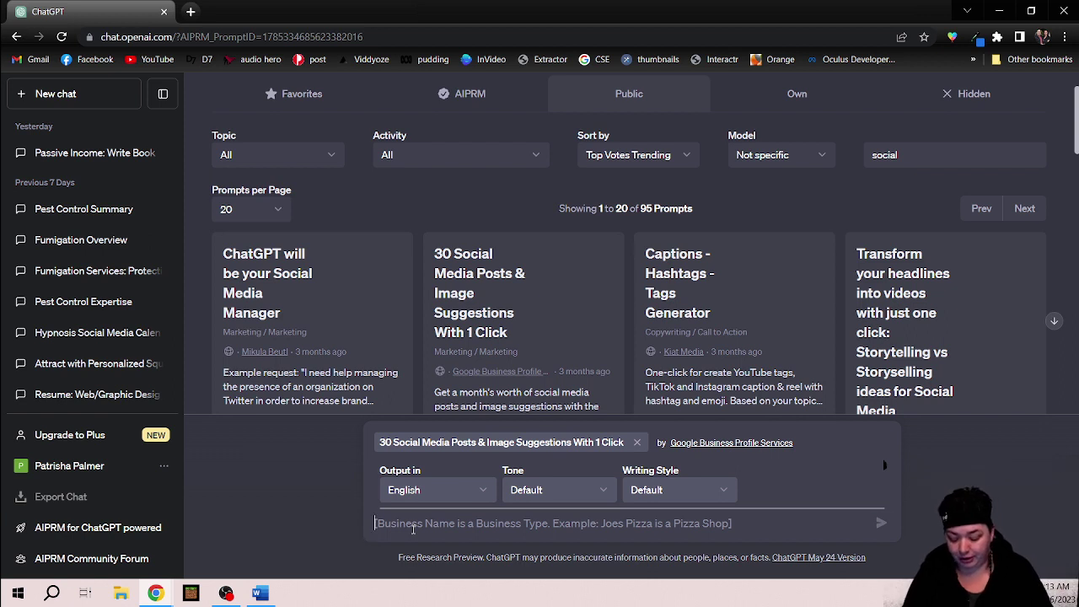
Submit "create a social media plan about chocolate" to the chosen prompt
text(create a soci)
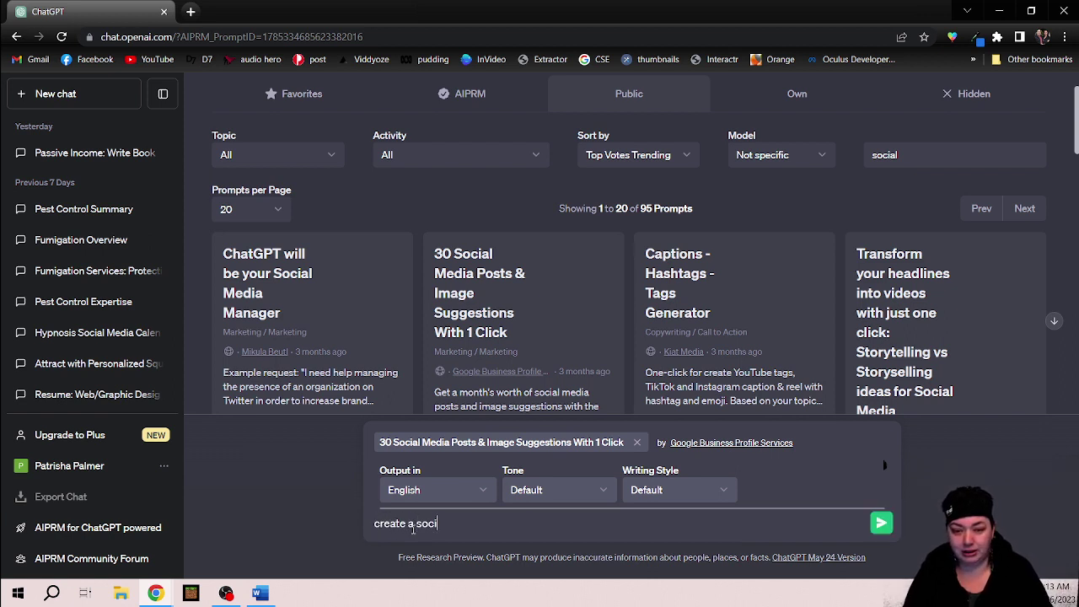
text(al media pla)
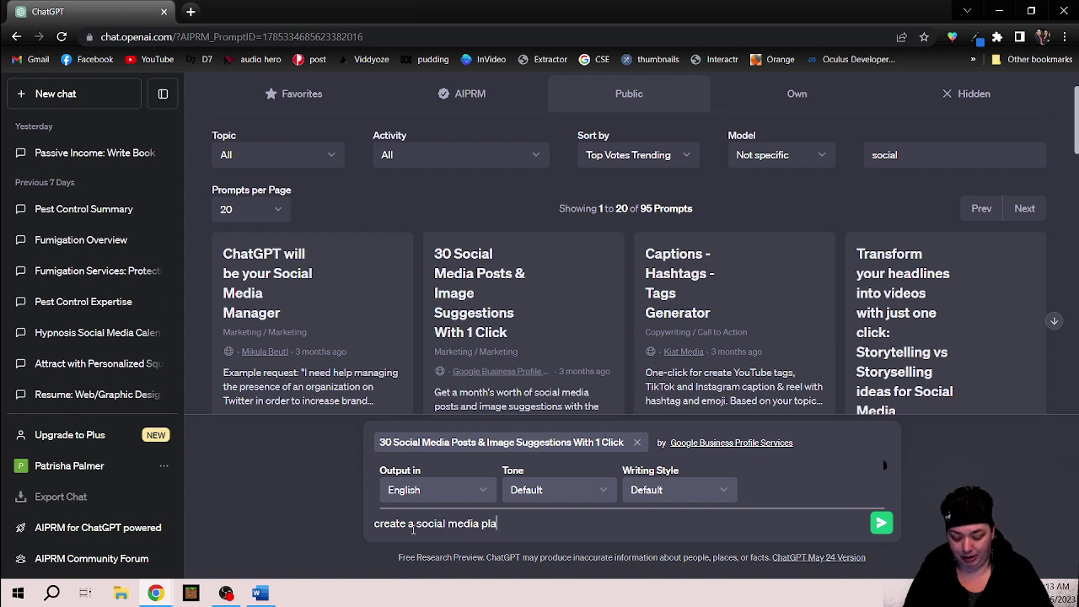
text(n about ch)
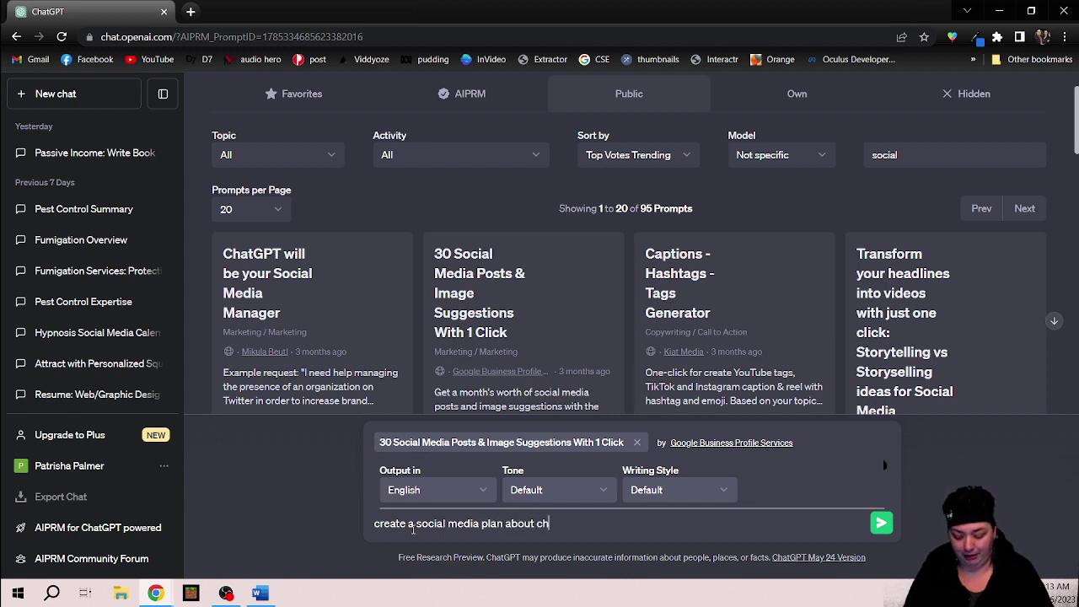
text(ocolate)
key(Return)
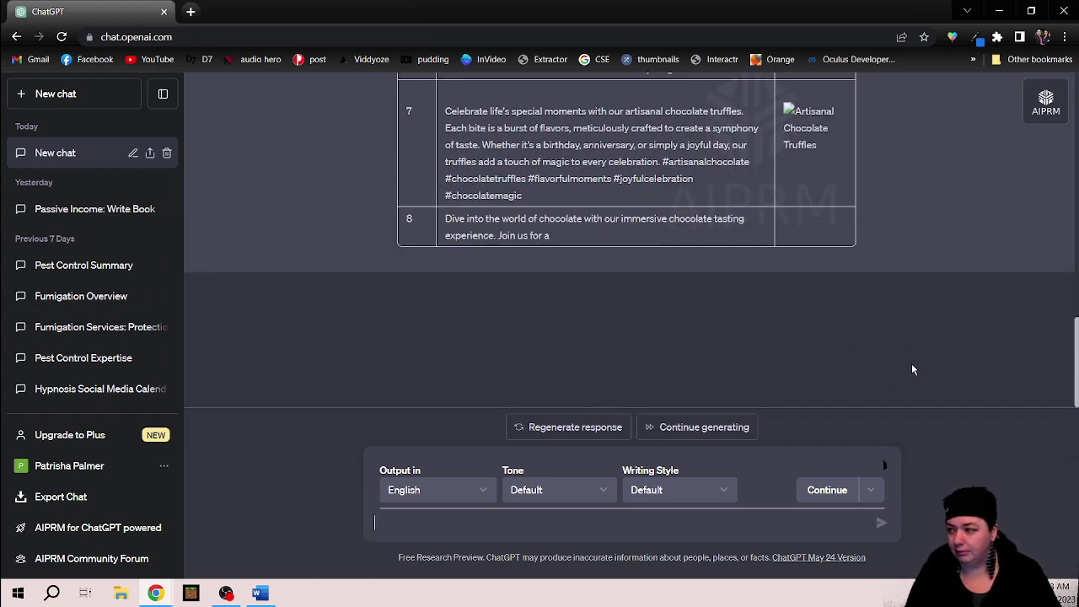
Review the generated table of chocolate posts from the beginning and continue generating the response past post 8
scroll(951, 380, up, 10)
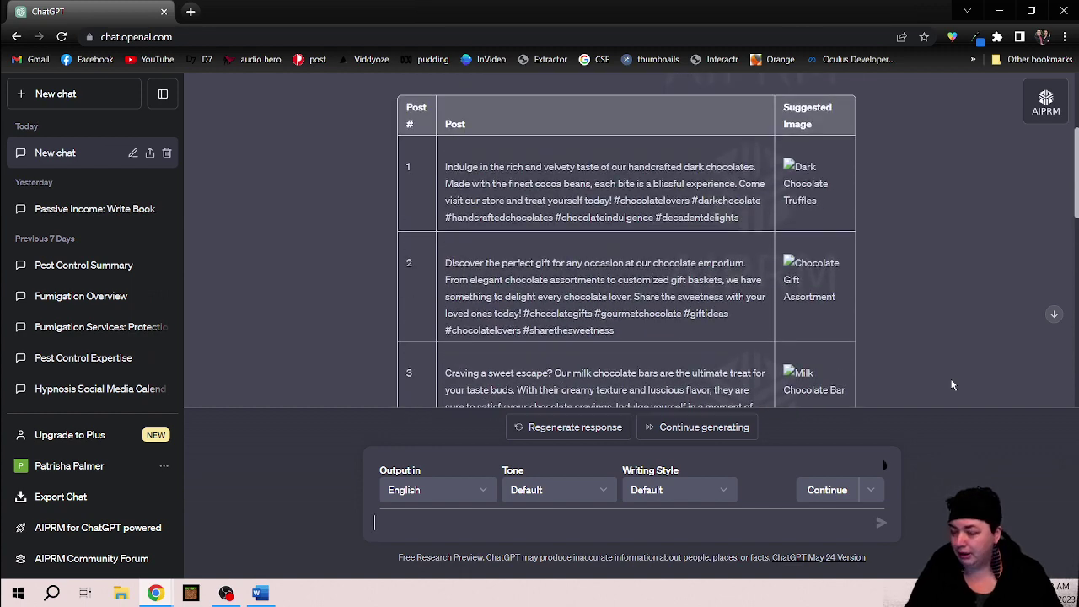
scroll(952, 384, up, 3)
scroll(996, 319, up, 2)
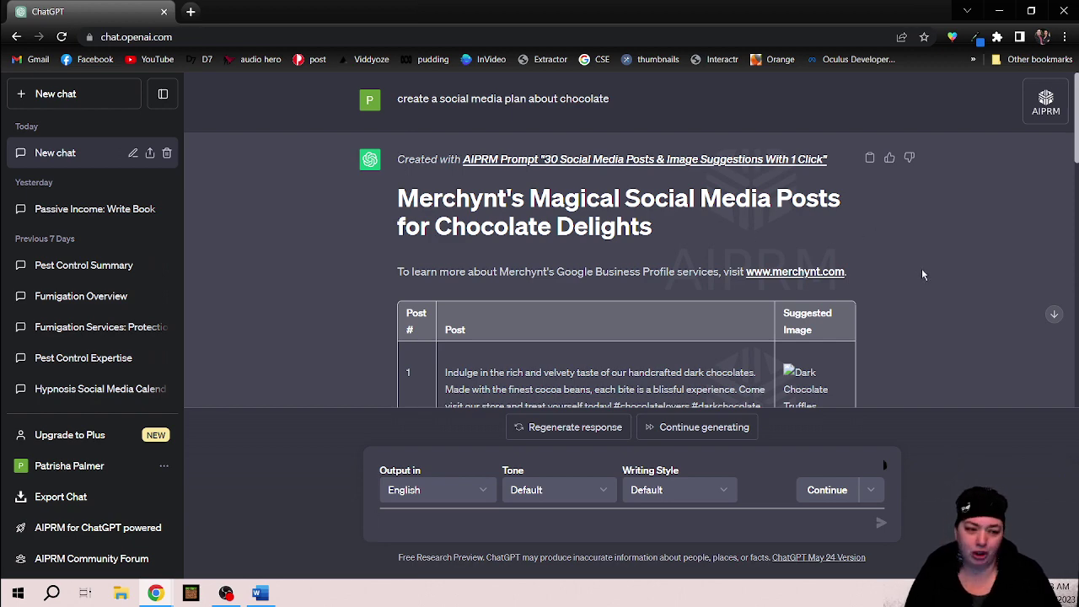
scroll(922, 273, down, 2)
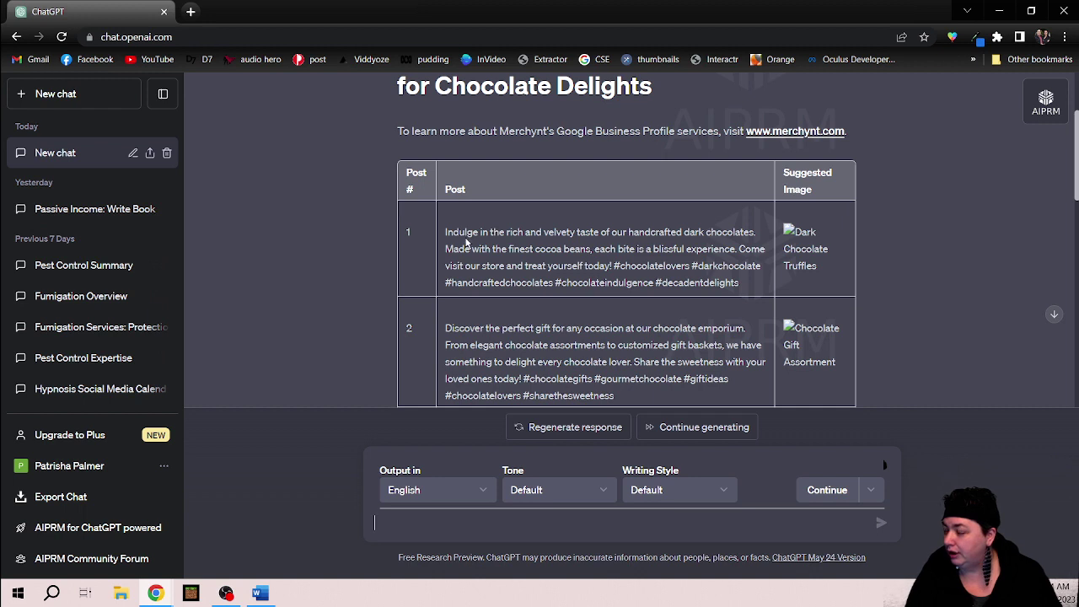
drag(464, 233, 757, 236)
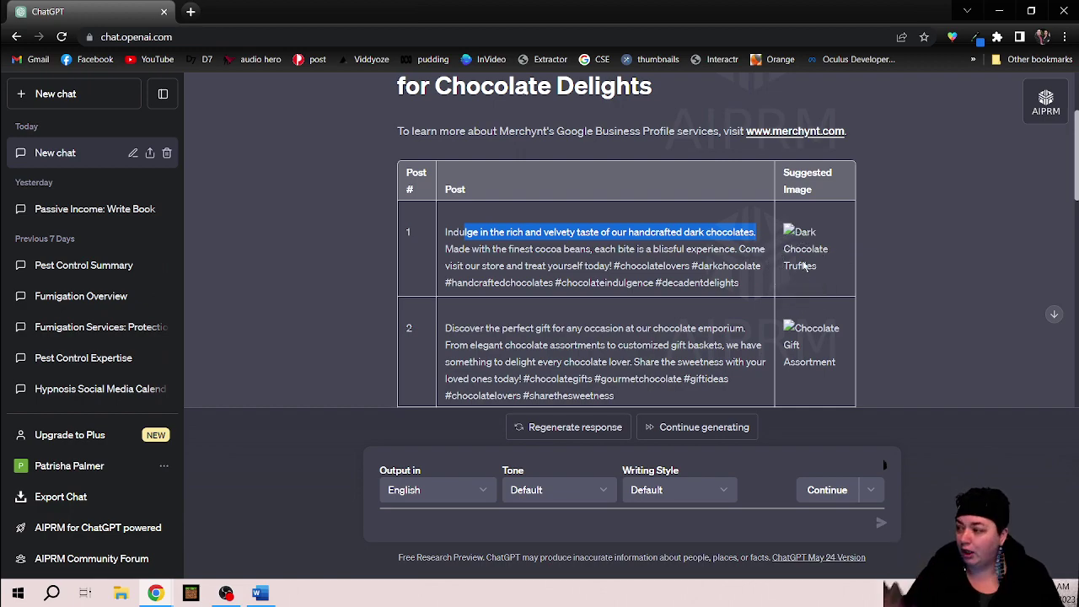
scroll(799, 278, down, 10)
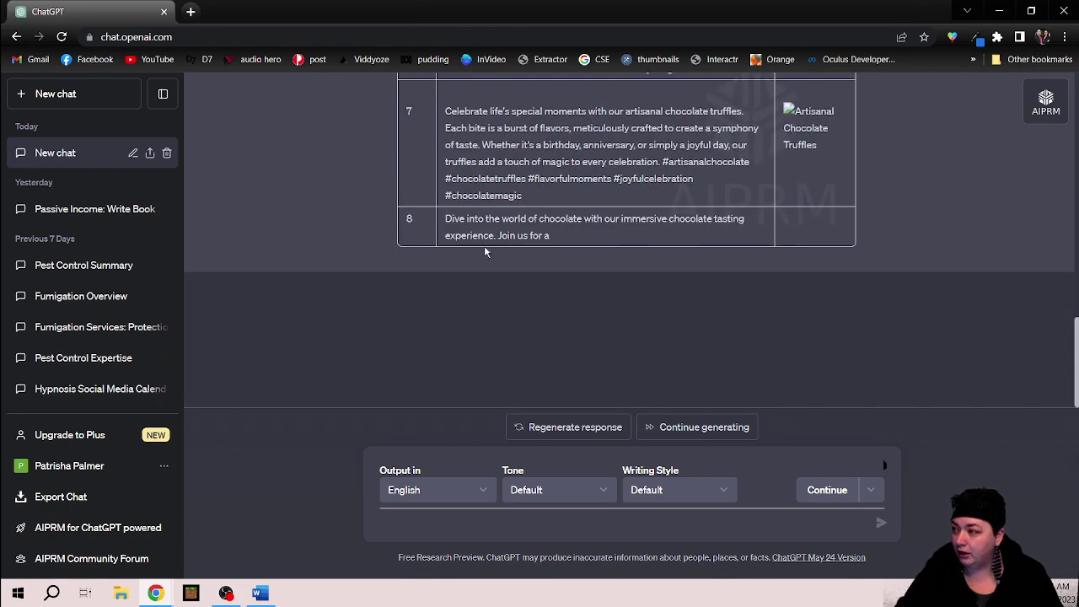
click(691, 430)
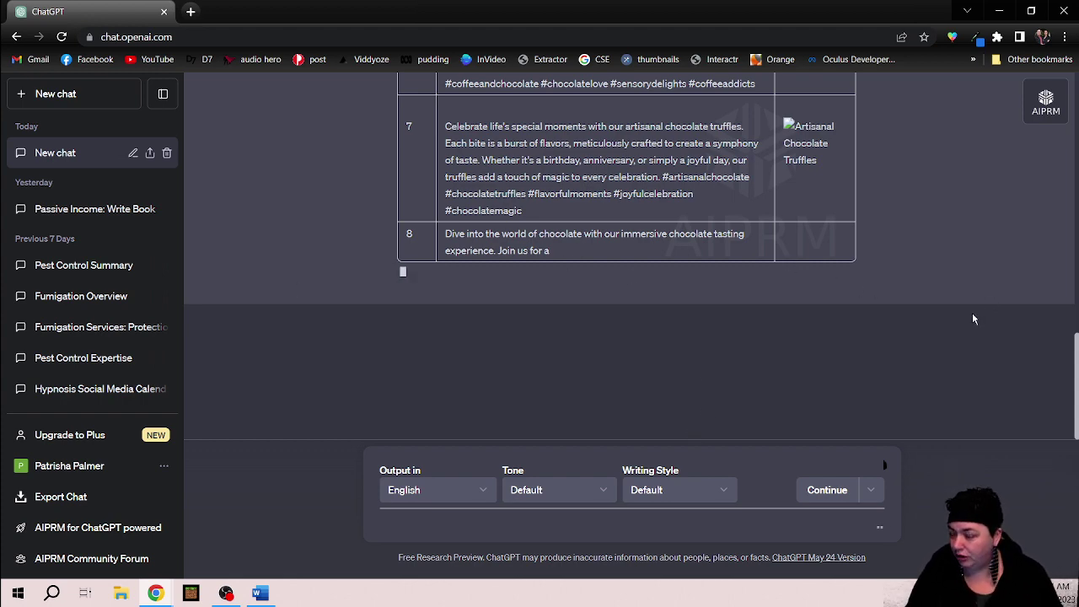
Copy the full text of post 1, including its hashtags, from the chocolate posts table
scroll(974, 319, up, 10)
scroll(972, 319, up, 2)
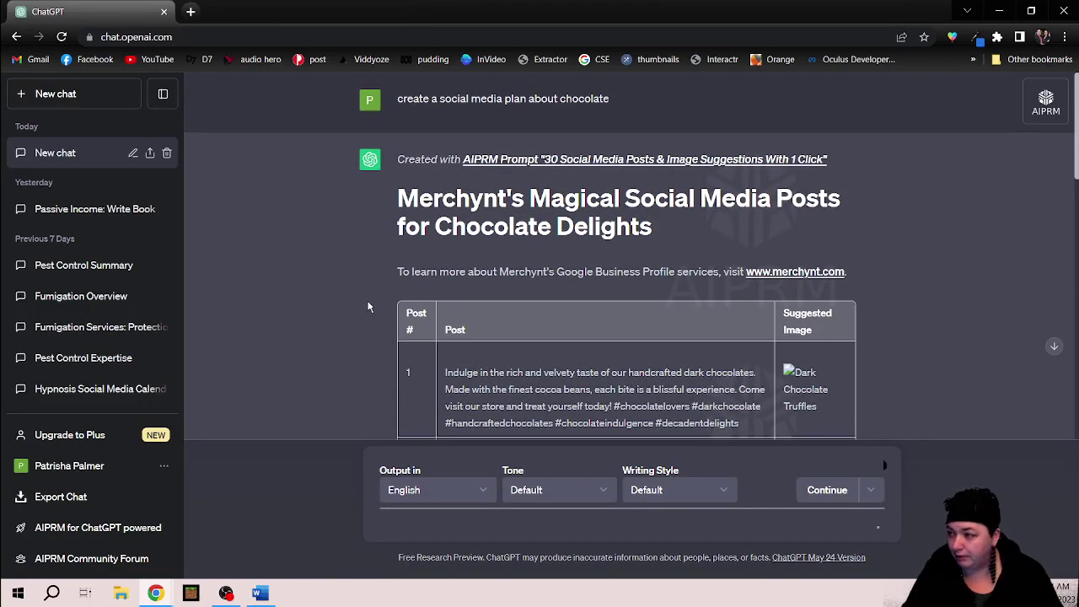
scroll(367, 303, down, 2)
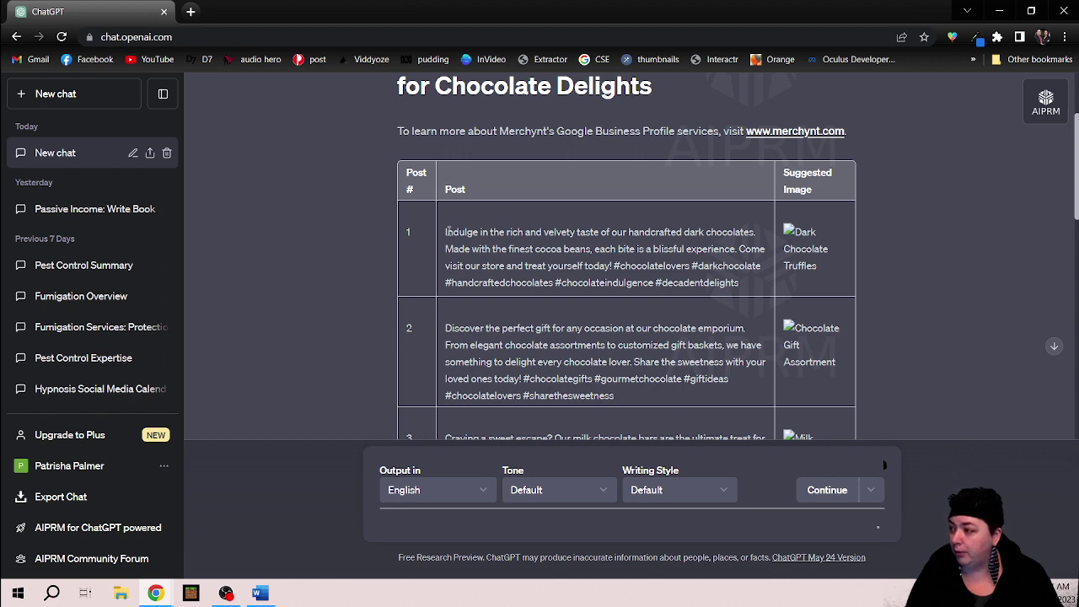
drag(446, 231, 746, 282)
key(ctrl+c)
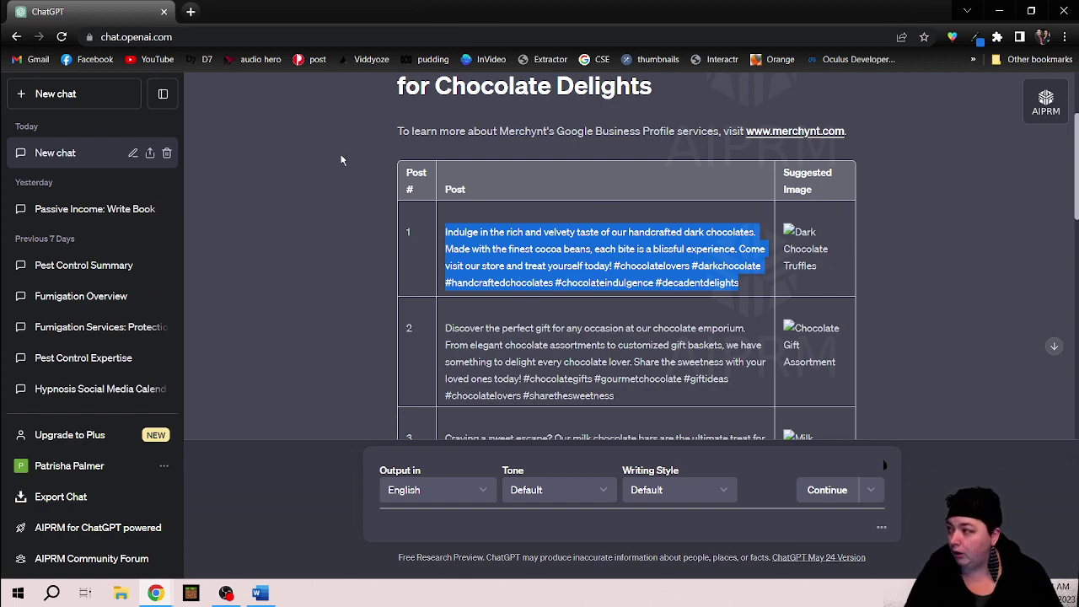
In a new chat, send "rewrite this for social media with emojis" followed by the copied post text
click(65, 96)
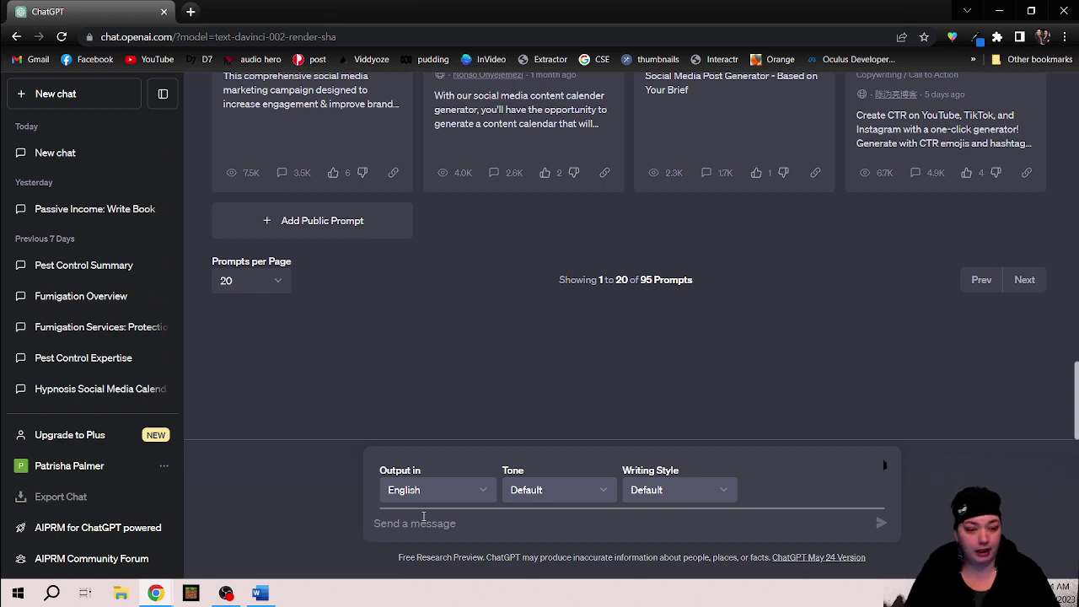
text(rewrite this)
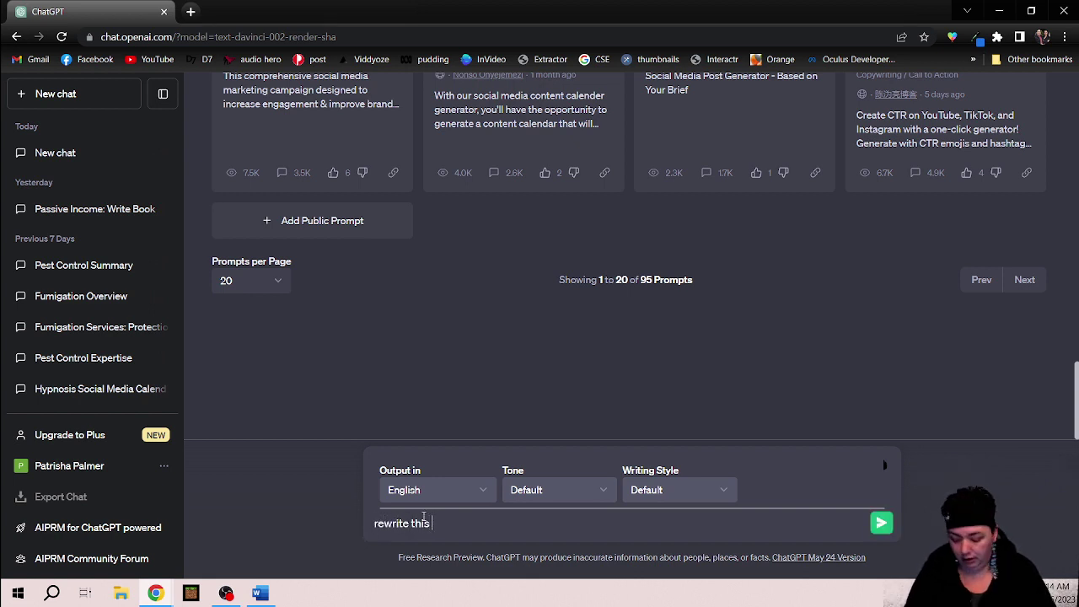
text( for social mei)
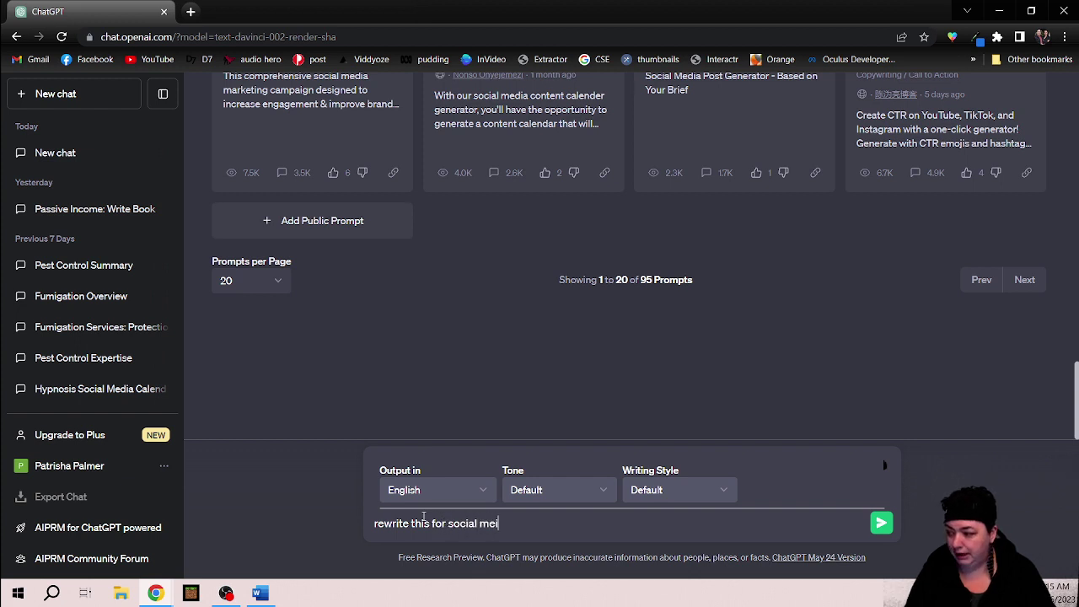
key(BackSpace)
text(dia with)
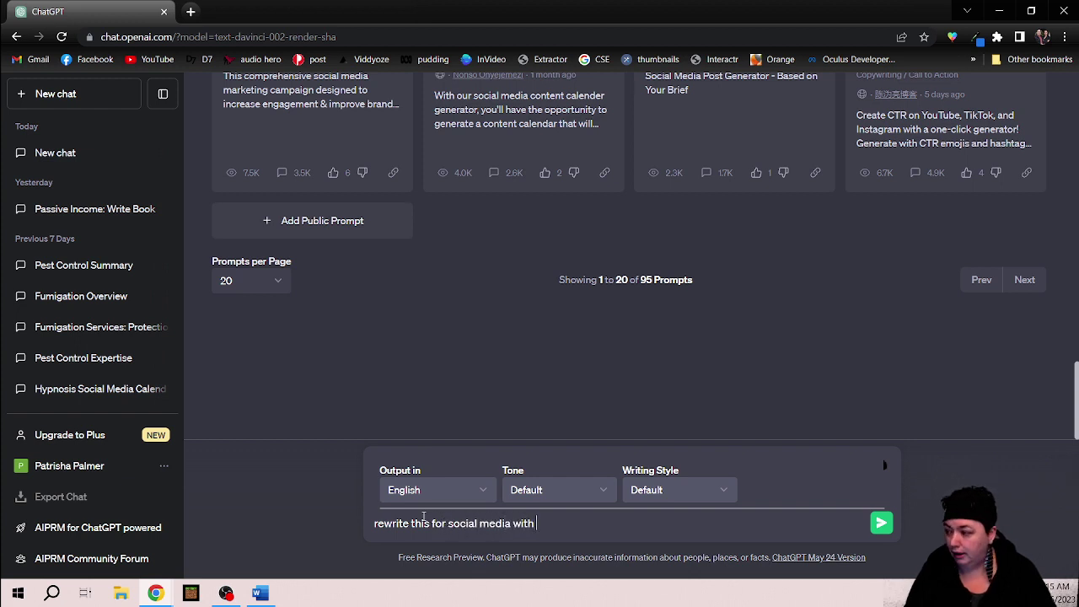
text( emopji)
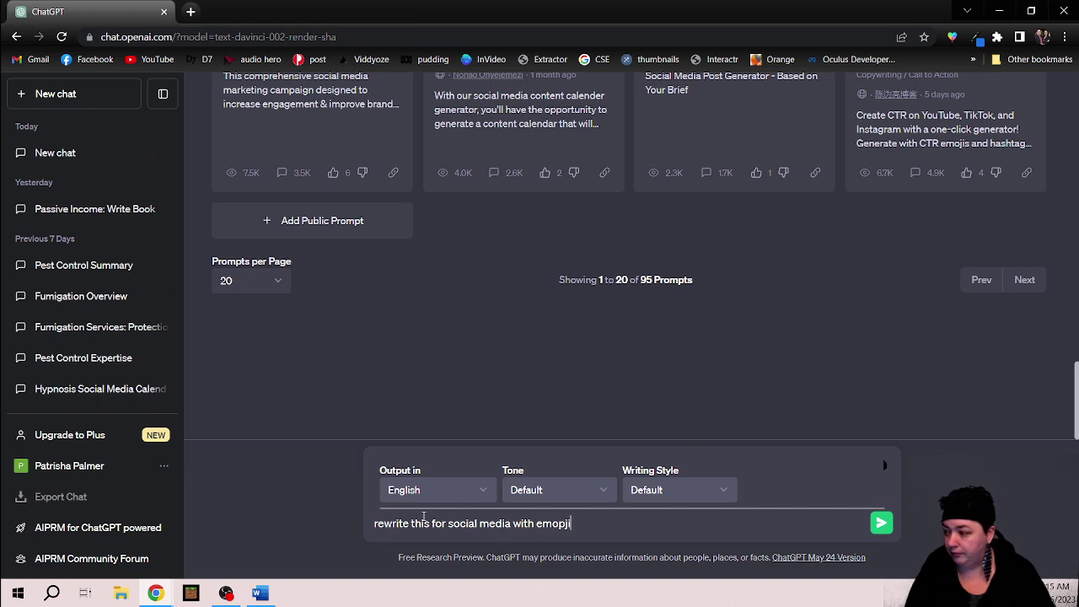
key(BackSpace)
key(BackSpace)
key(BackSpace)
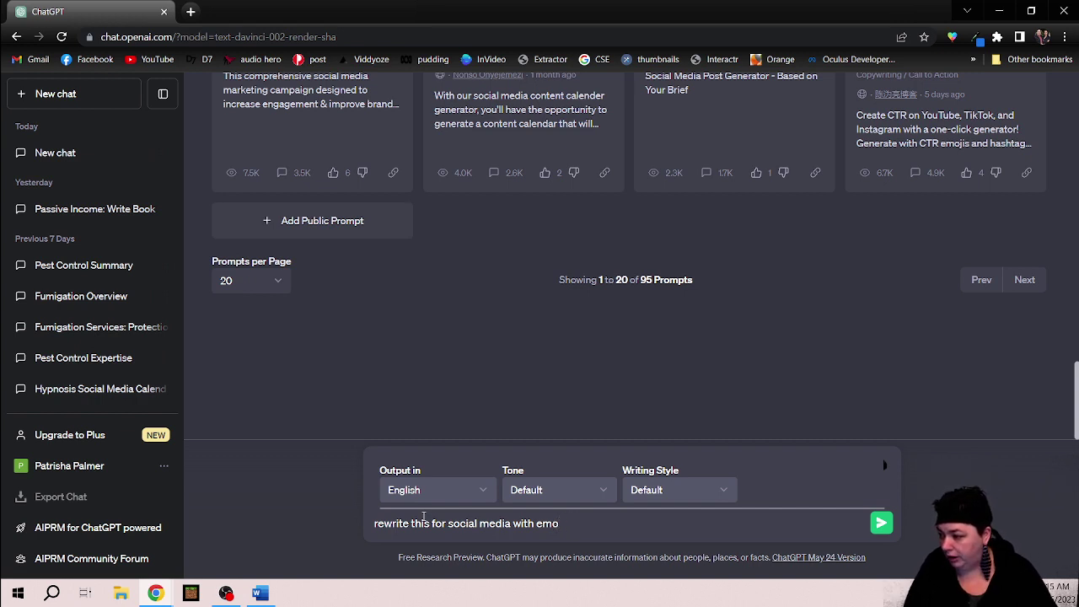
text(jis)
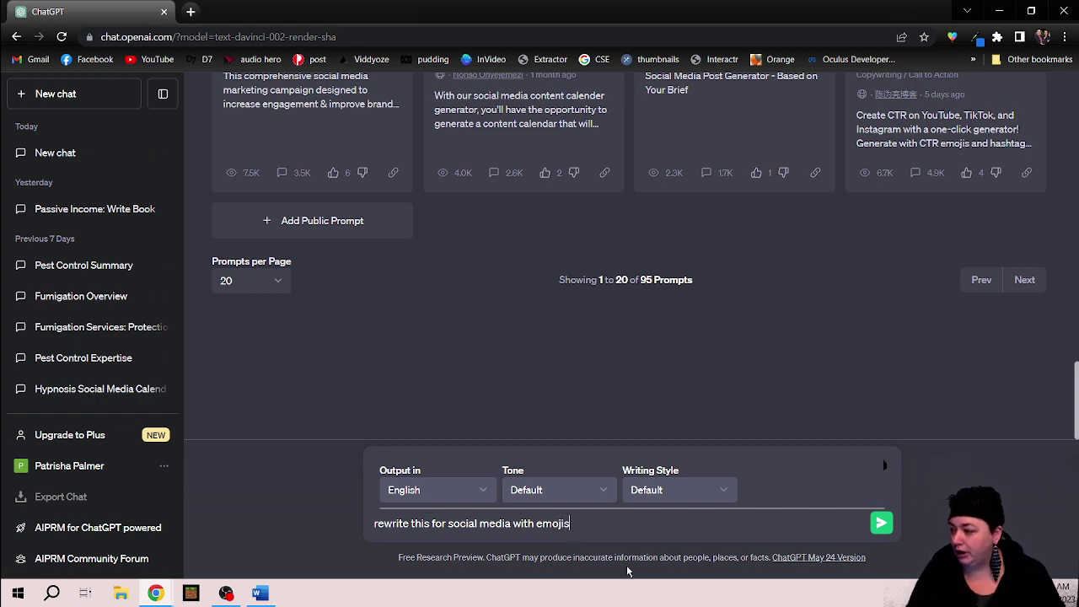
key(ctrl+v)
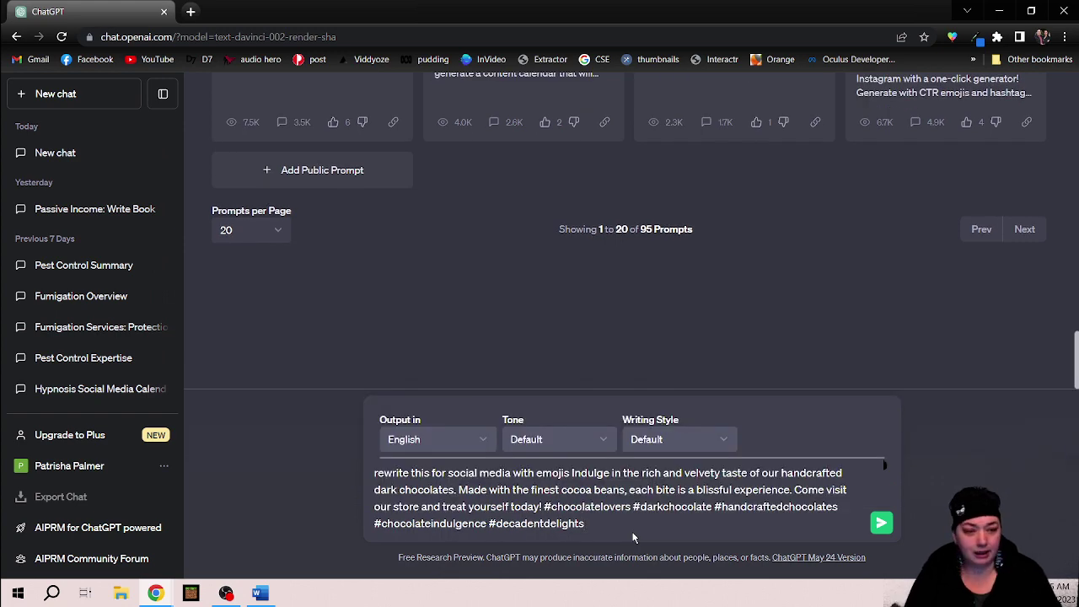
click(881, 524)
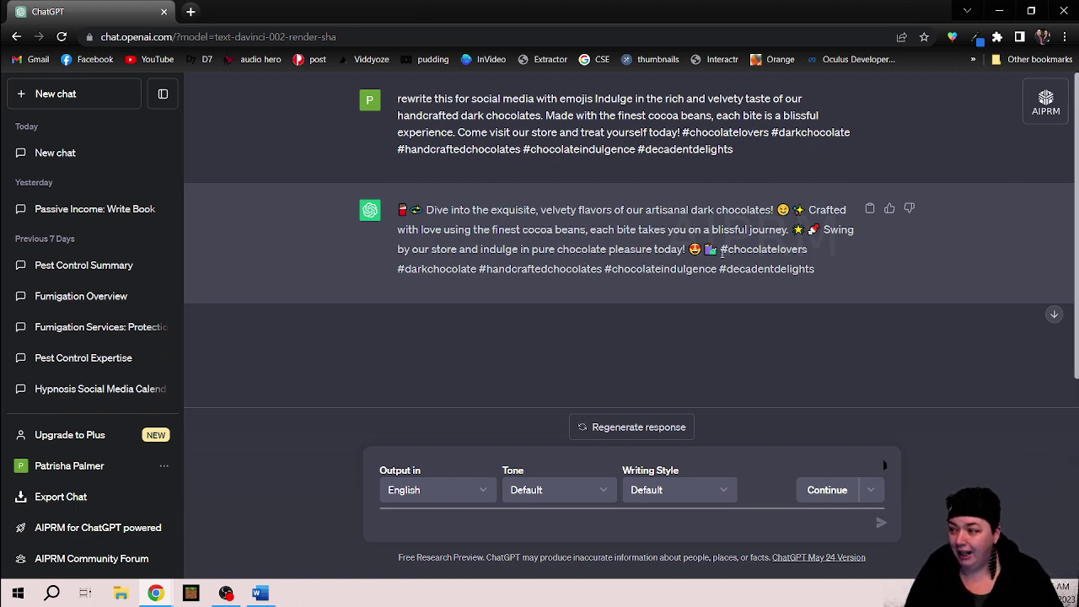
Examine the hashtags at the end of the rewritten emoji post
drag(721, 249, 860, 285)
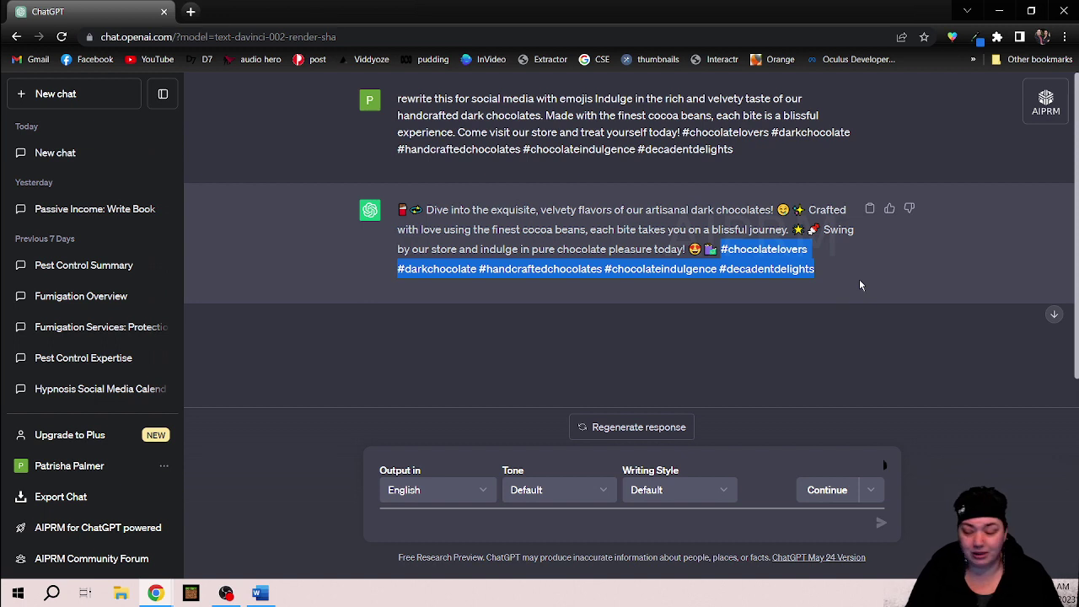
click(750, 307)
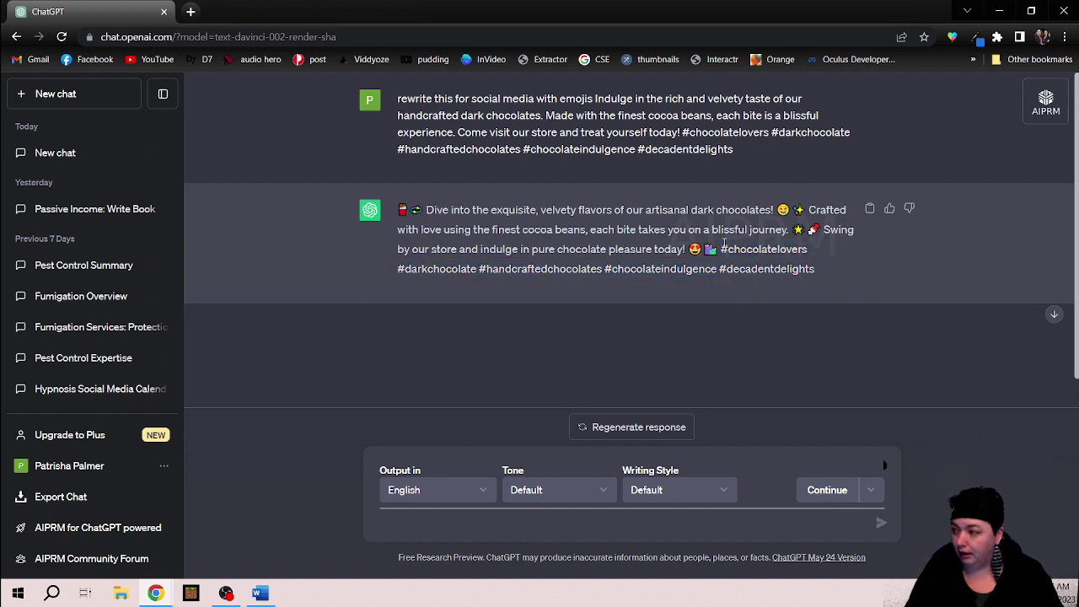
click(721, 247)
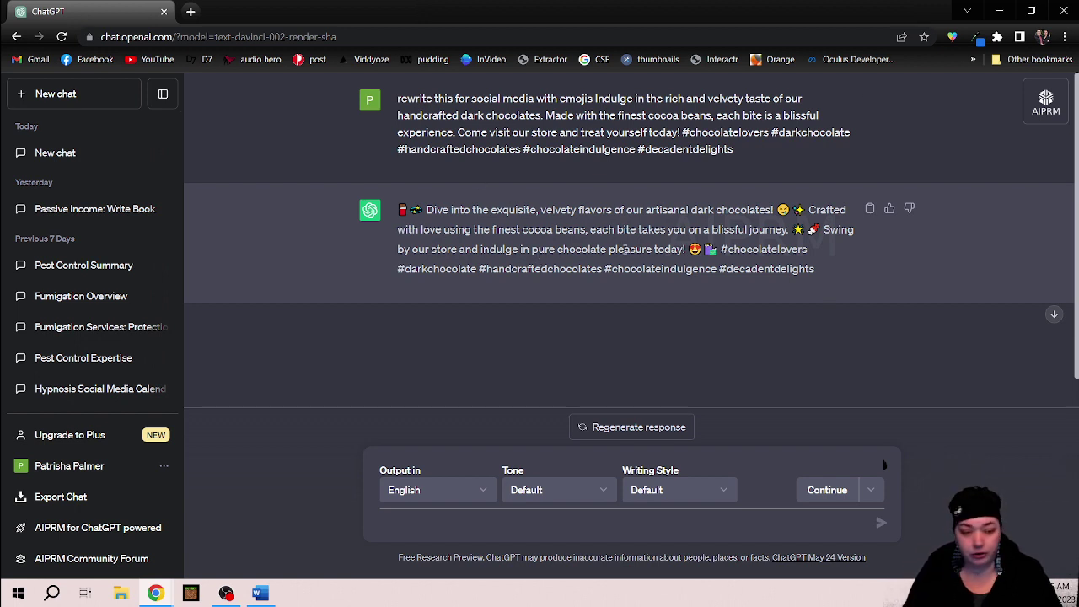
Send the follow-up request "rewrite in a humerous tone" and view the new version of the post
click(493, 520)
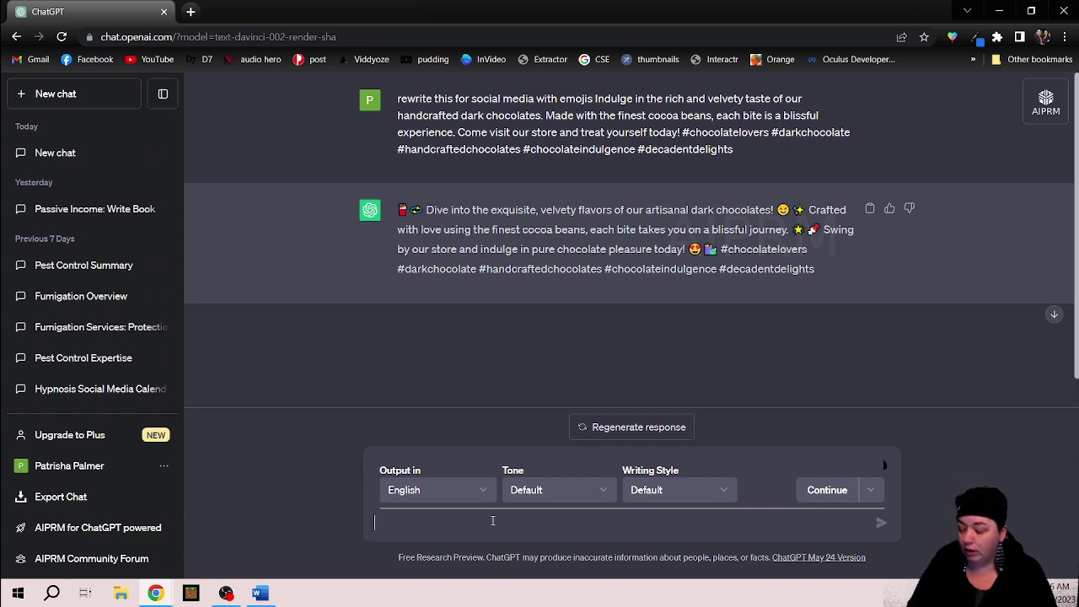
text(rewrite in a huym)
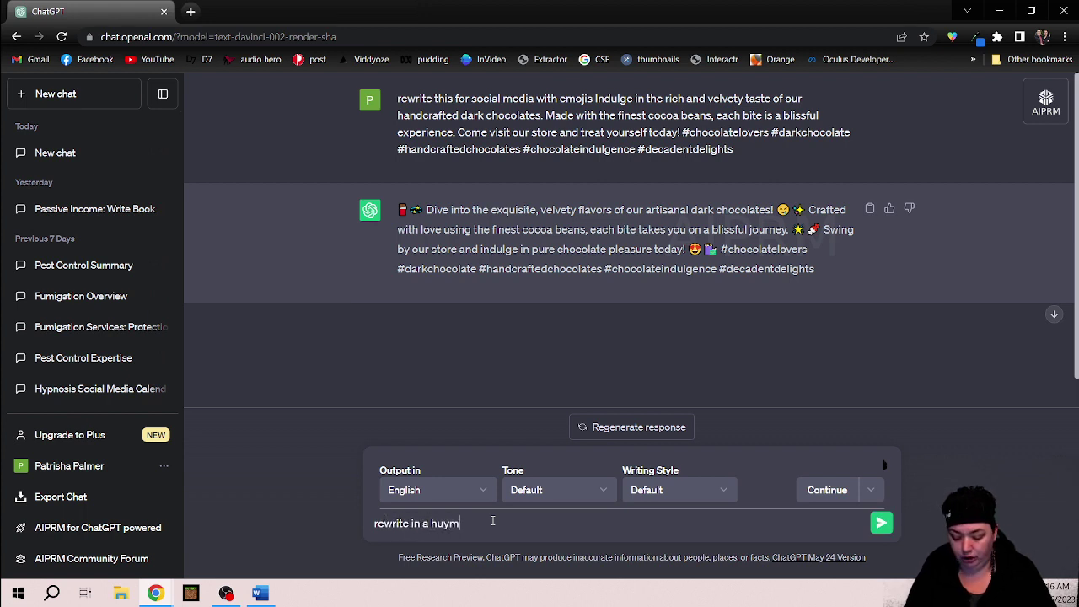
key(BackSpace)
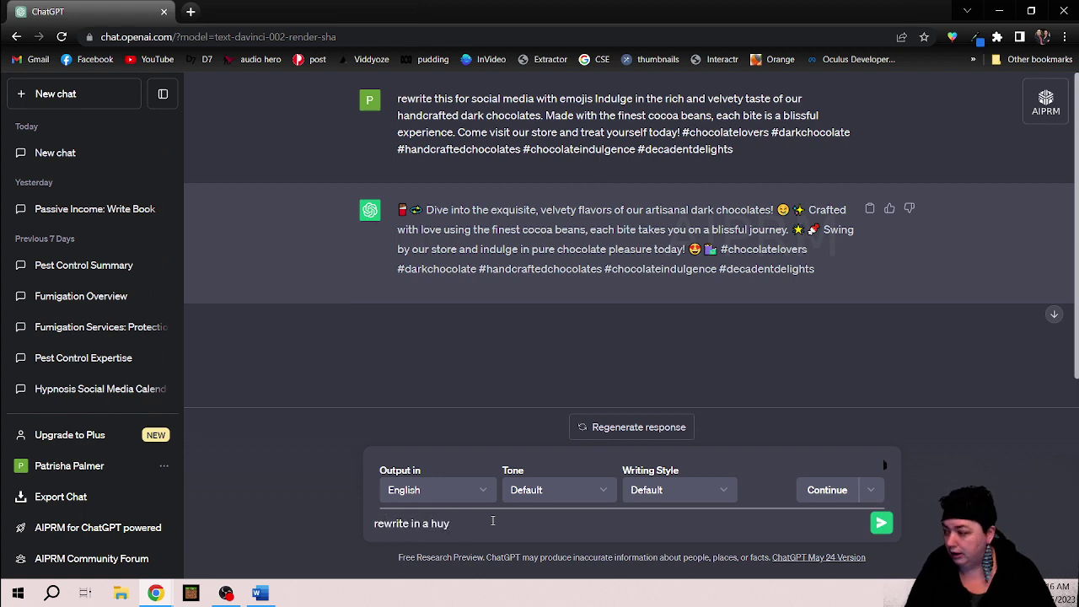
text(merous tone)
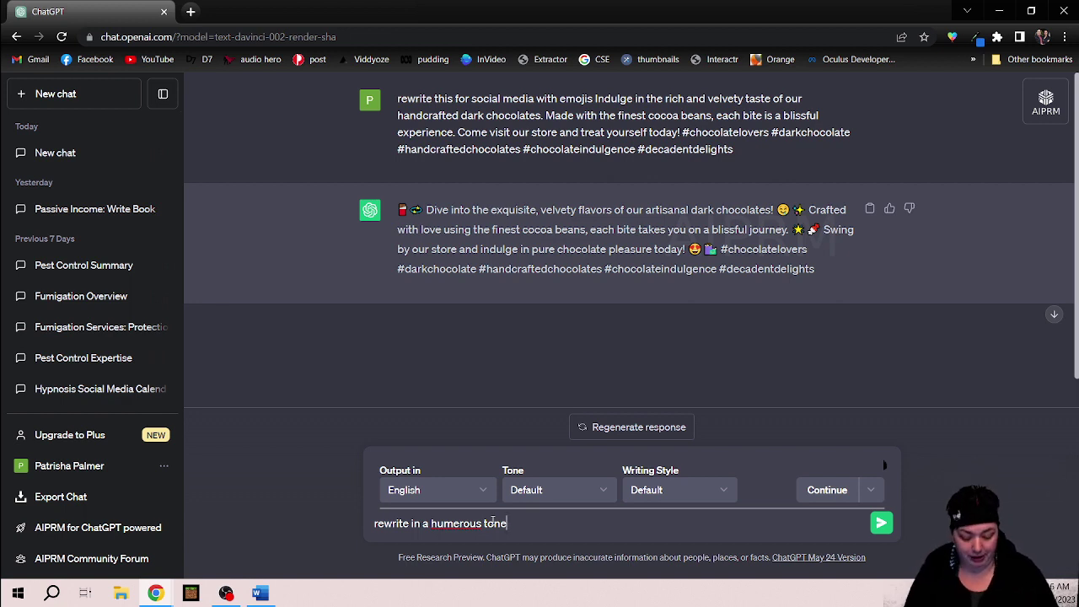
key(Return)
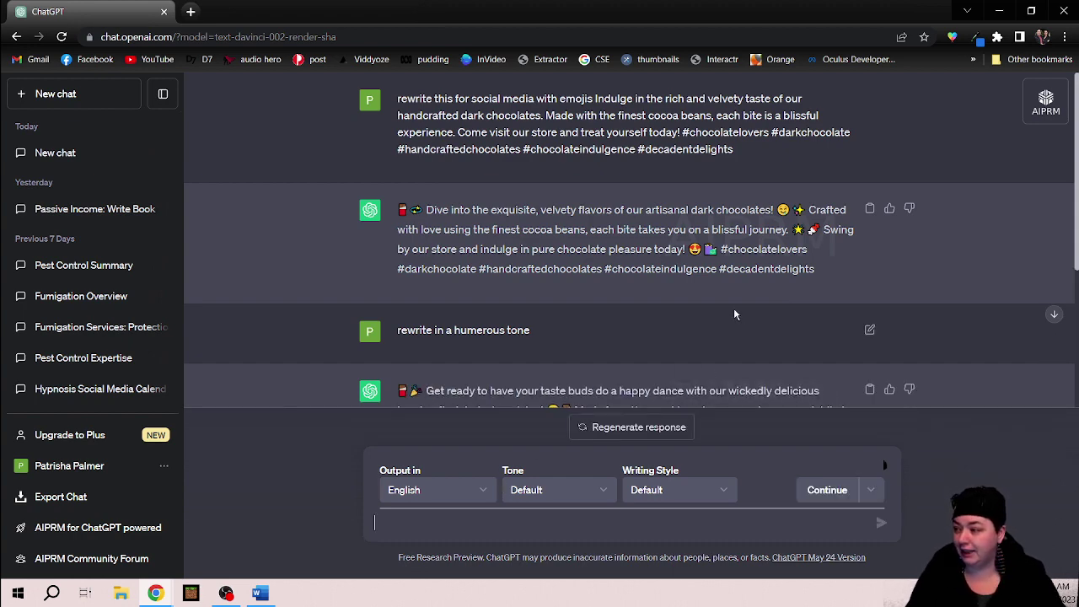
scroll(758, 320, down, 2)
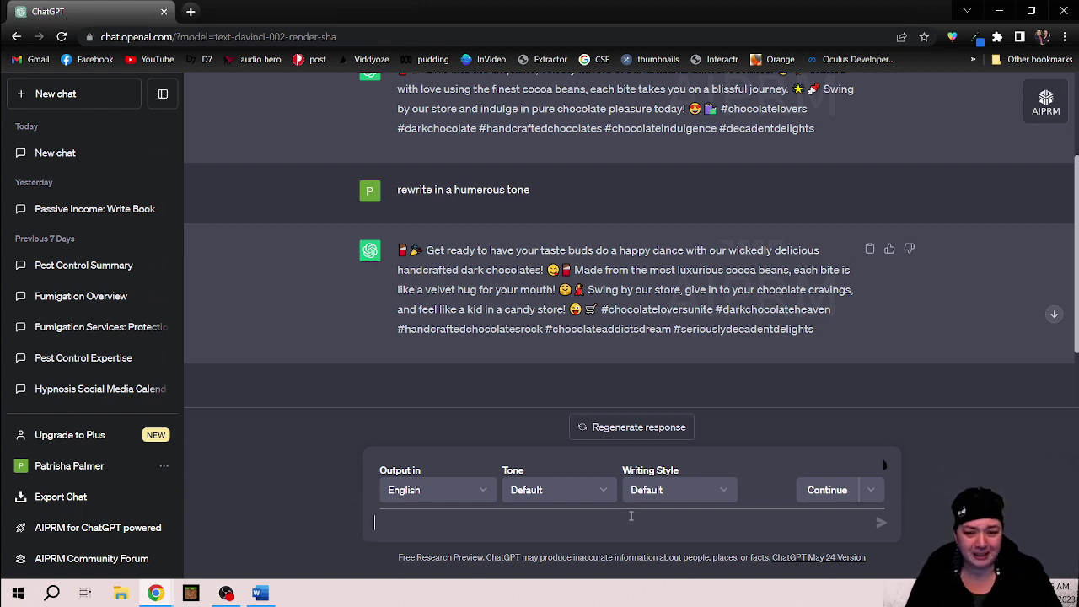
Send the follow-up request "rewrite with a somber tone" for the chocolate post
text(rtwri)
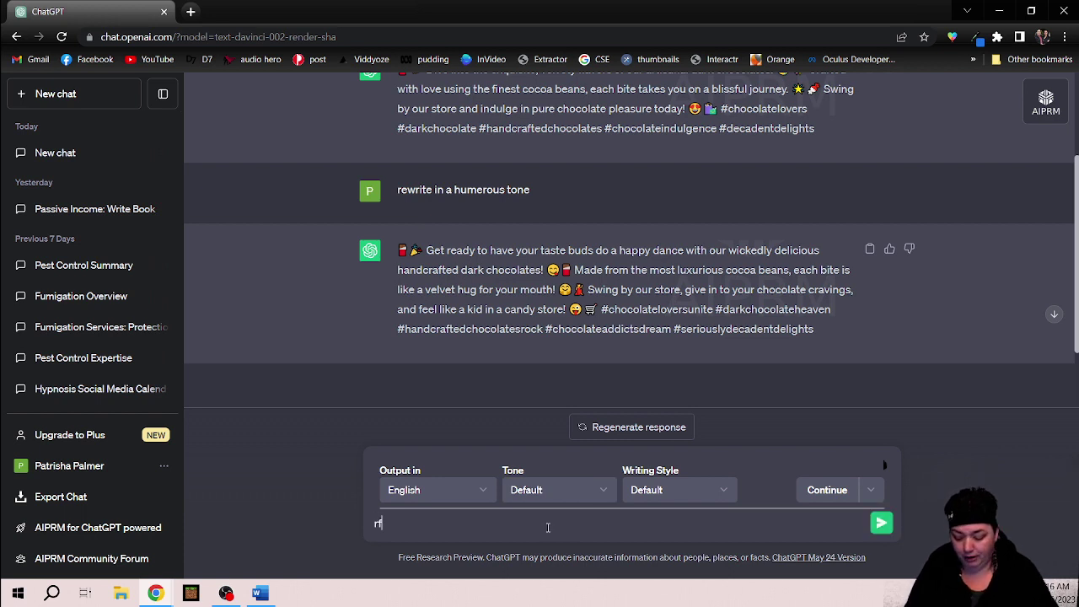
key(BackSpace)
key(BackSpace)
key(BackSpace)
key(BackSpace)
key(BackSpace)
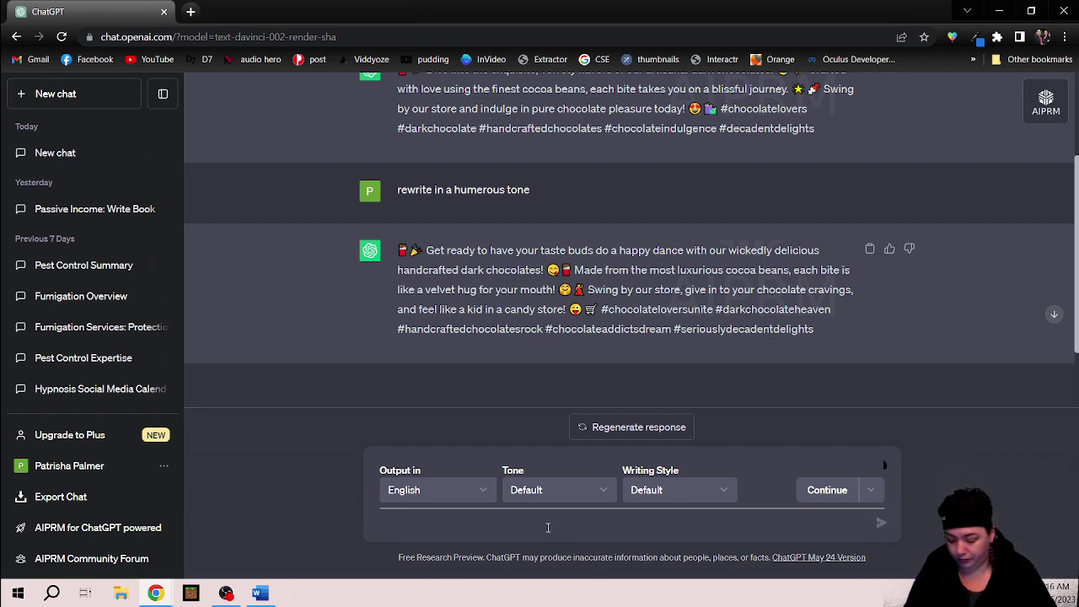
text(rewrite with )
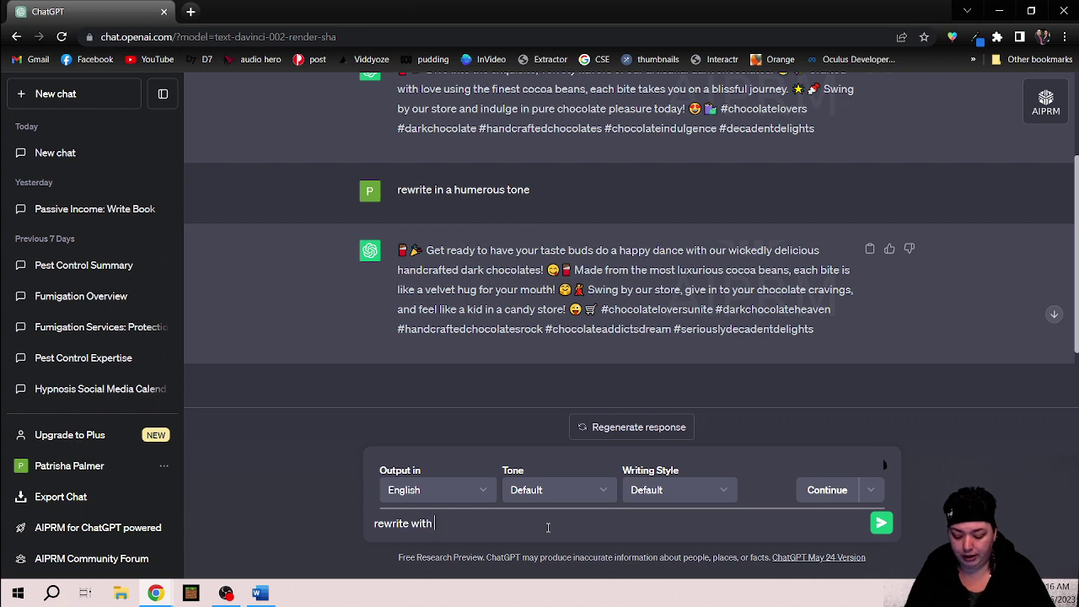
text(a somber tone)
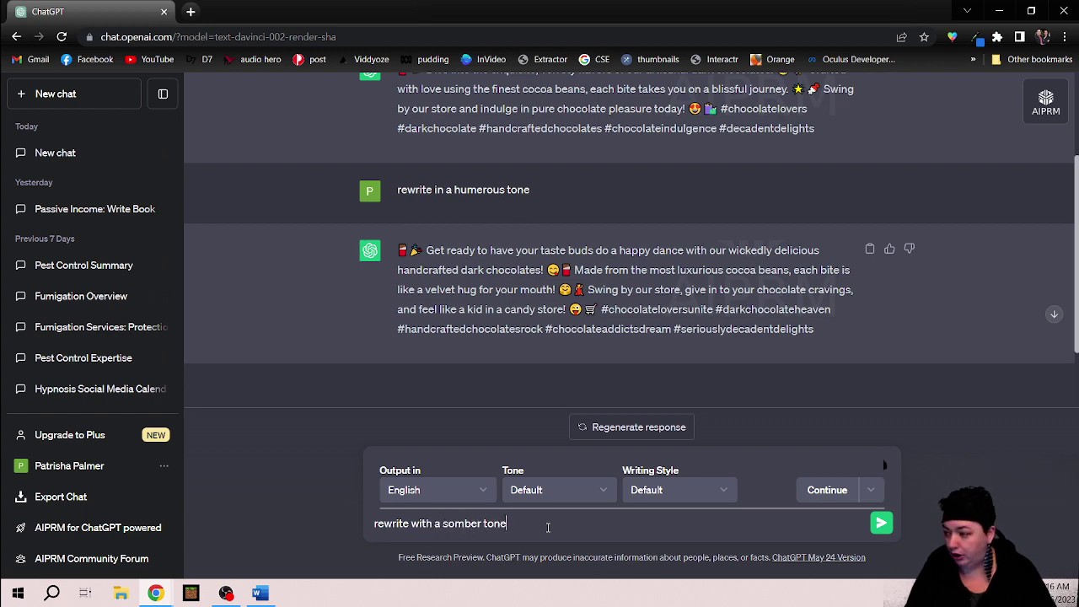
key(Return)
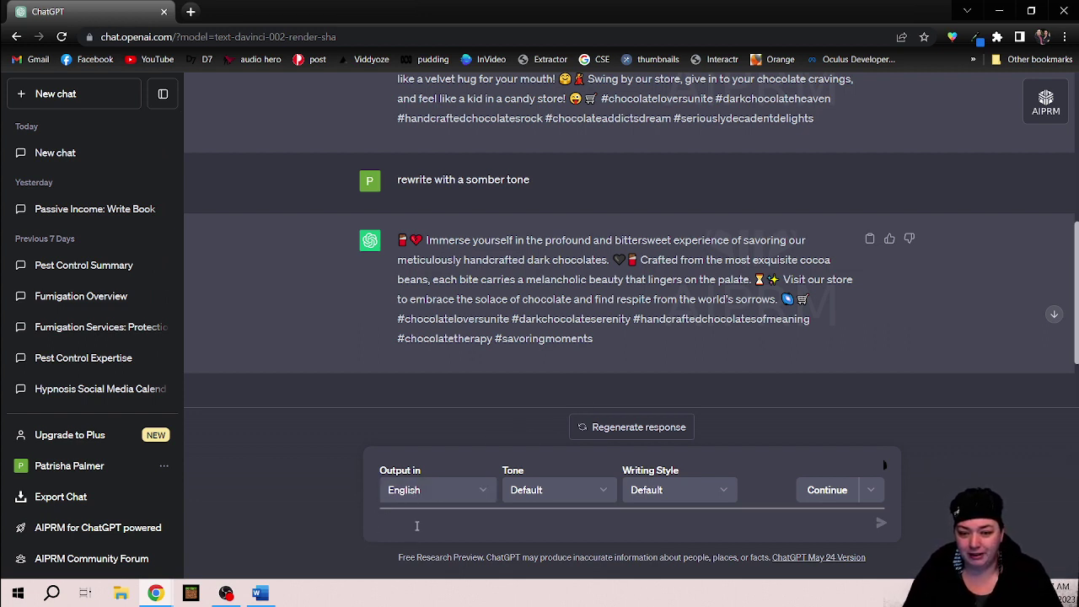
Send the follow-up request "rewrite with a book in the first sentence that gets you wanting more" and view the reply
text(rewrite)
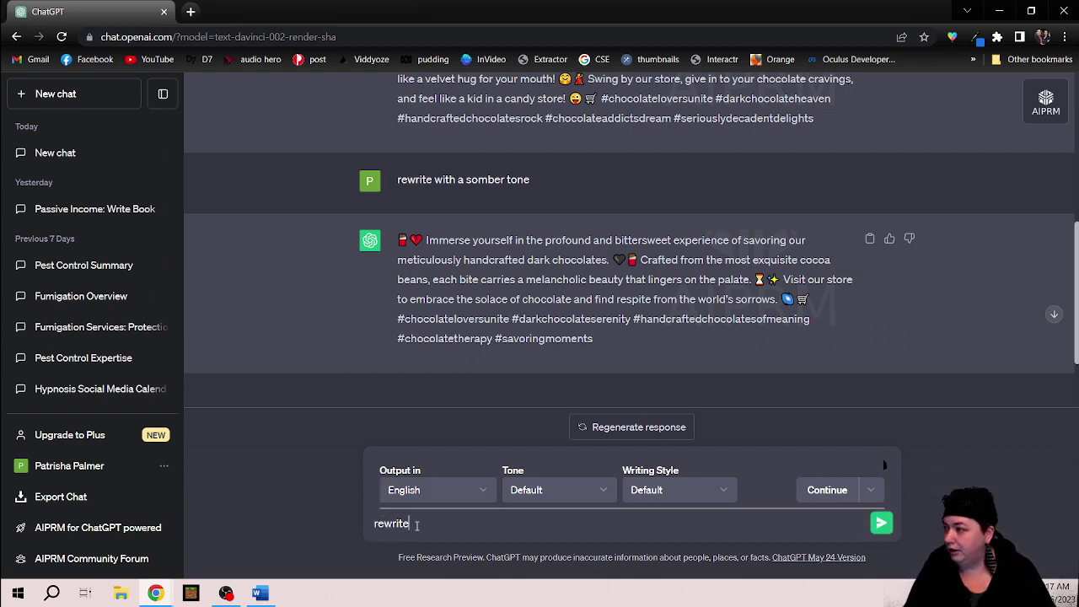
text( with a book)
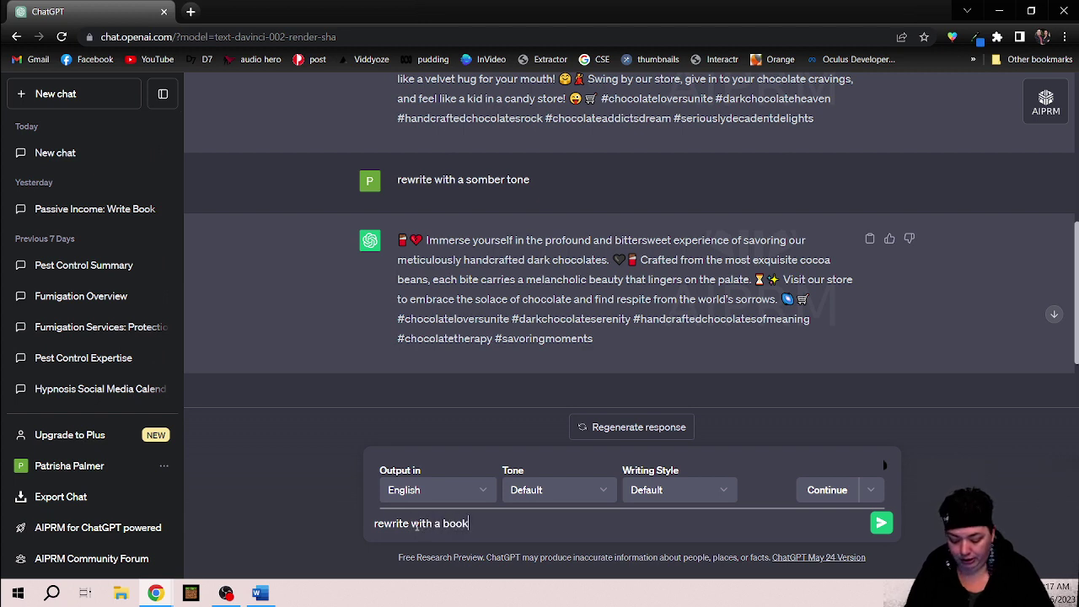
text( in the first sen)
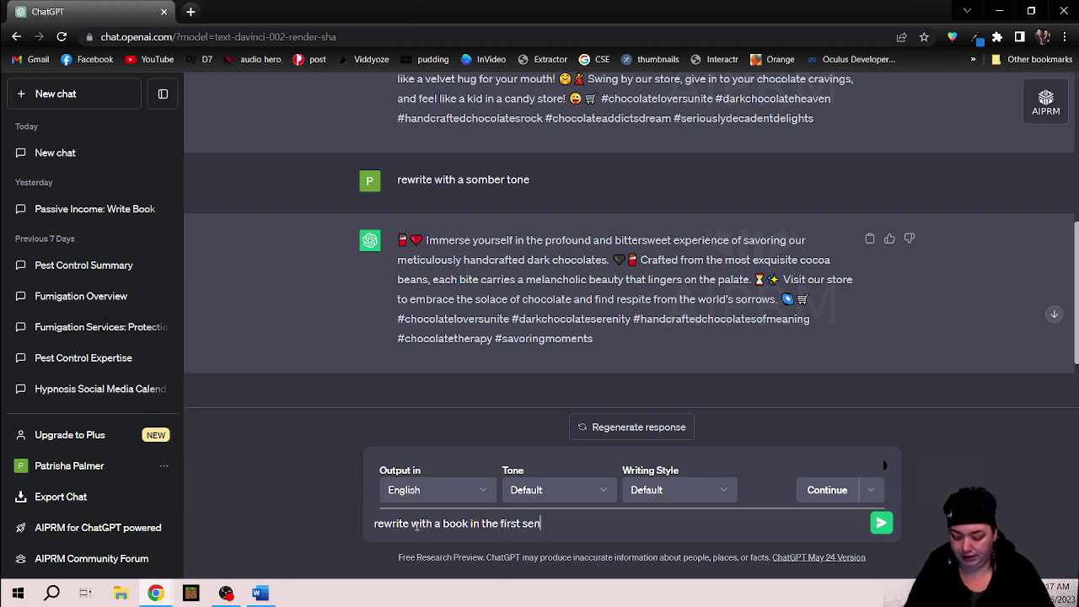
text(tence that gets)
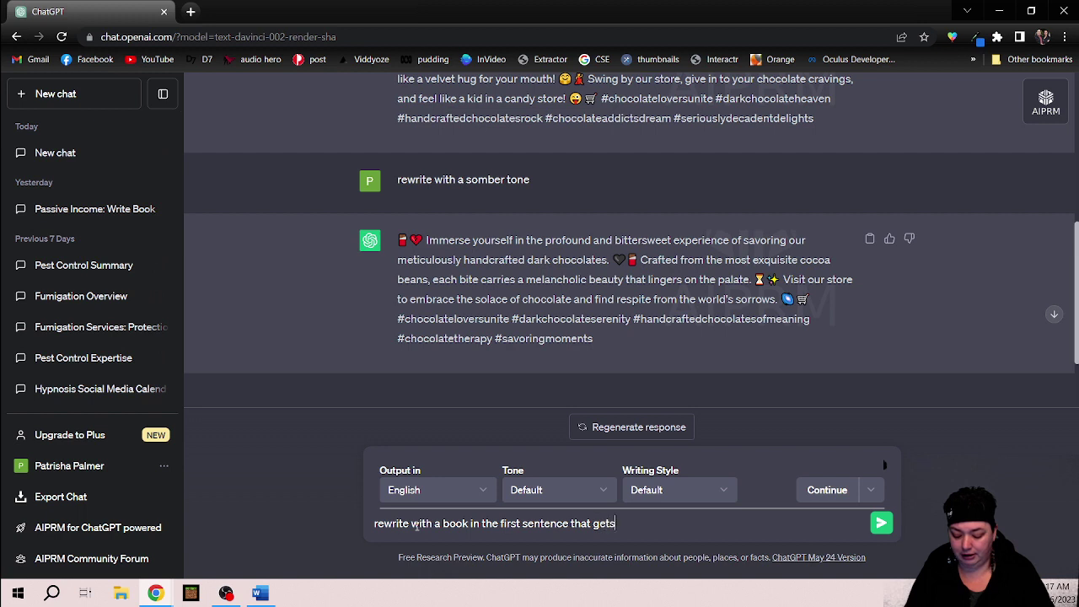
text( you wanting more)
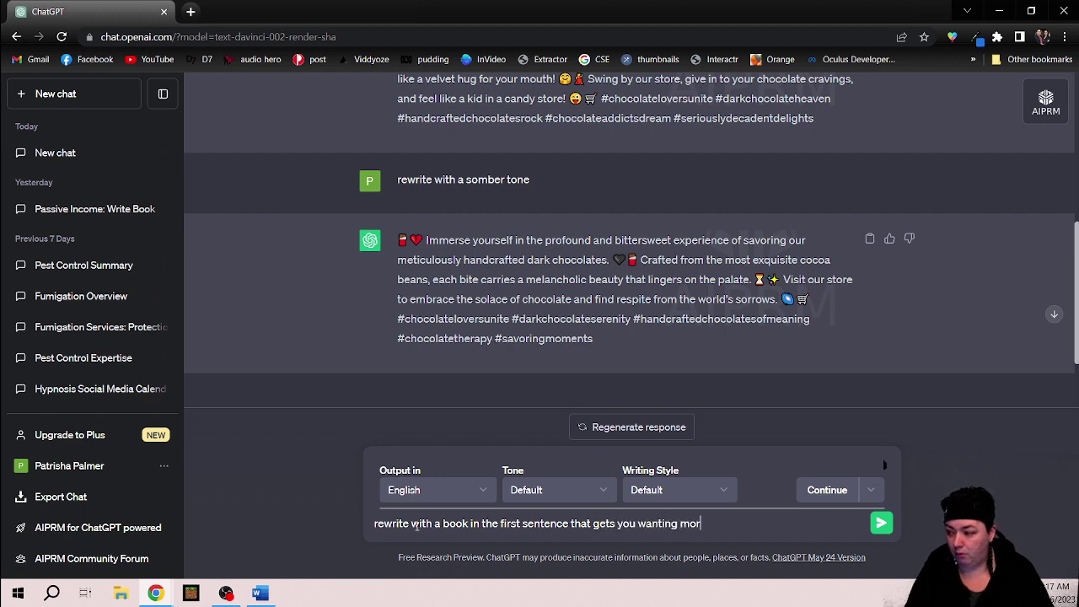
key(Return)
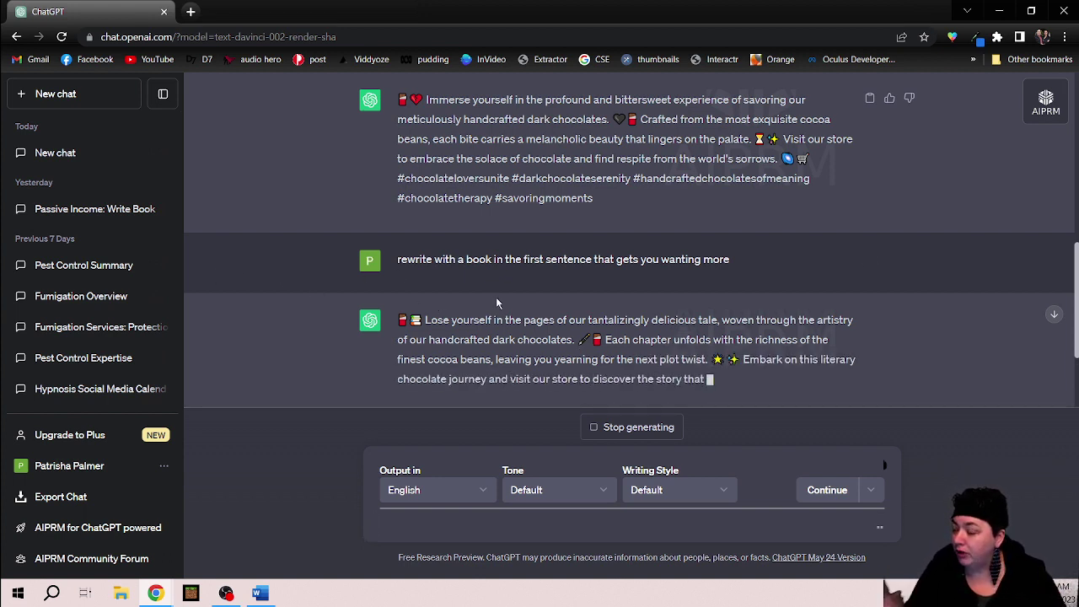
scroll(885, 339, down, 1)
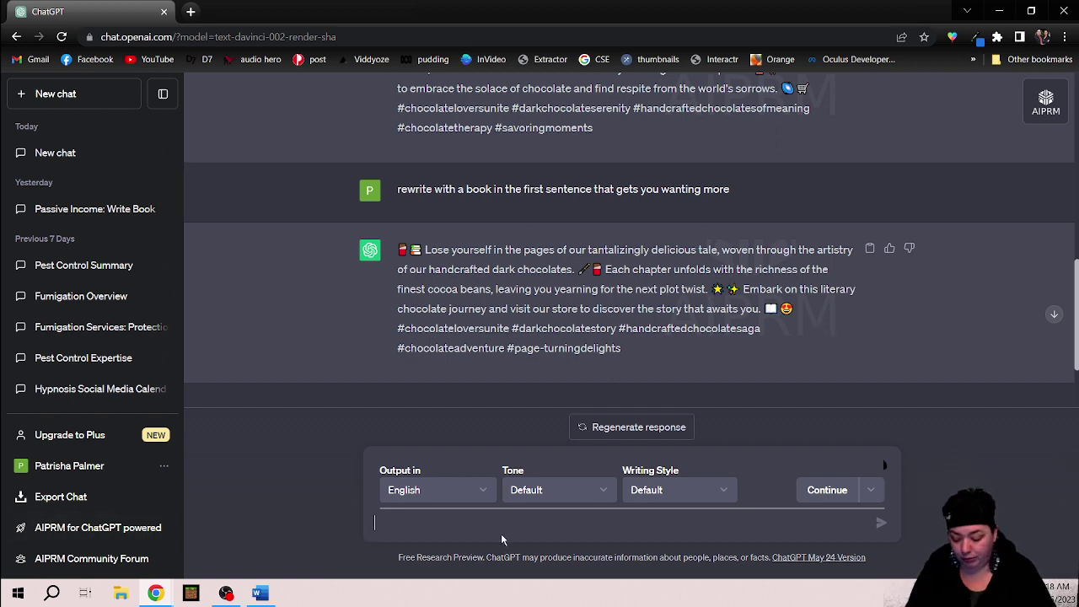
Send the follow-up request "rewrite it with a mysteious tone" for the chocolate post
text(rewrite it)
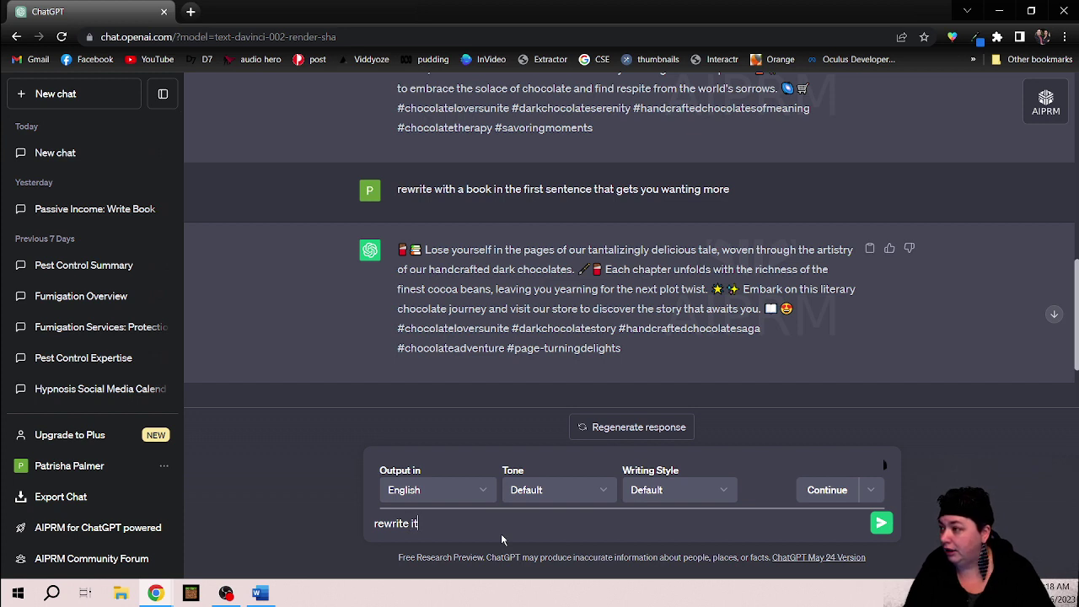
text( with a myste)
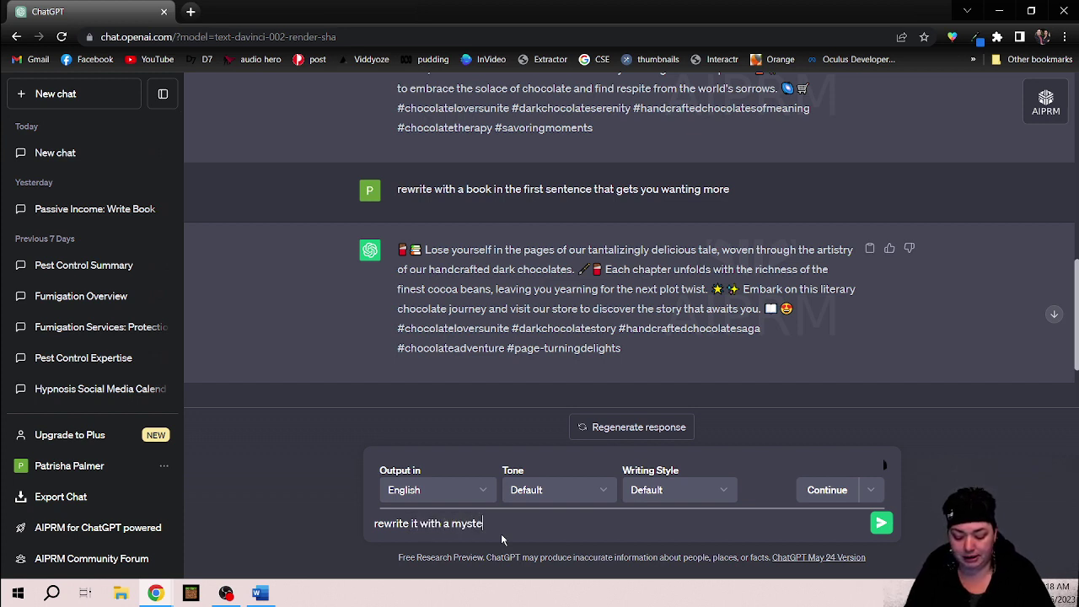
text(ious tone)
key(Return)
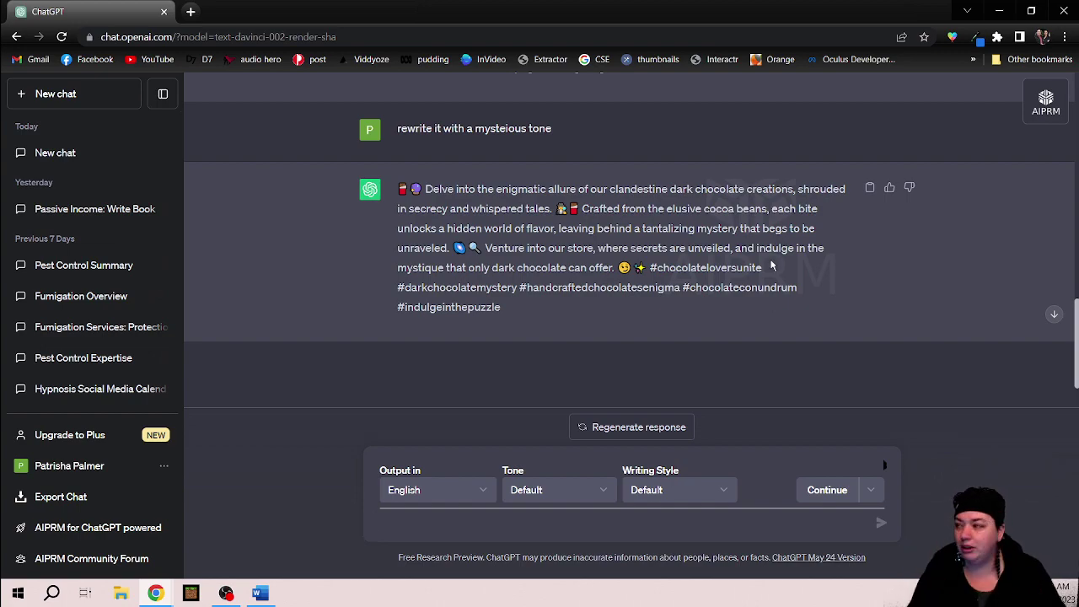
Copy the first emoji rewrite, beginning "Dive into the exquisite", from the chat and paste it into the blank Word document
scroll(770, 266, up, 10)
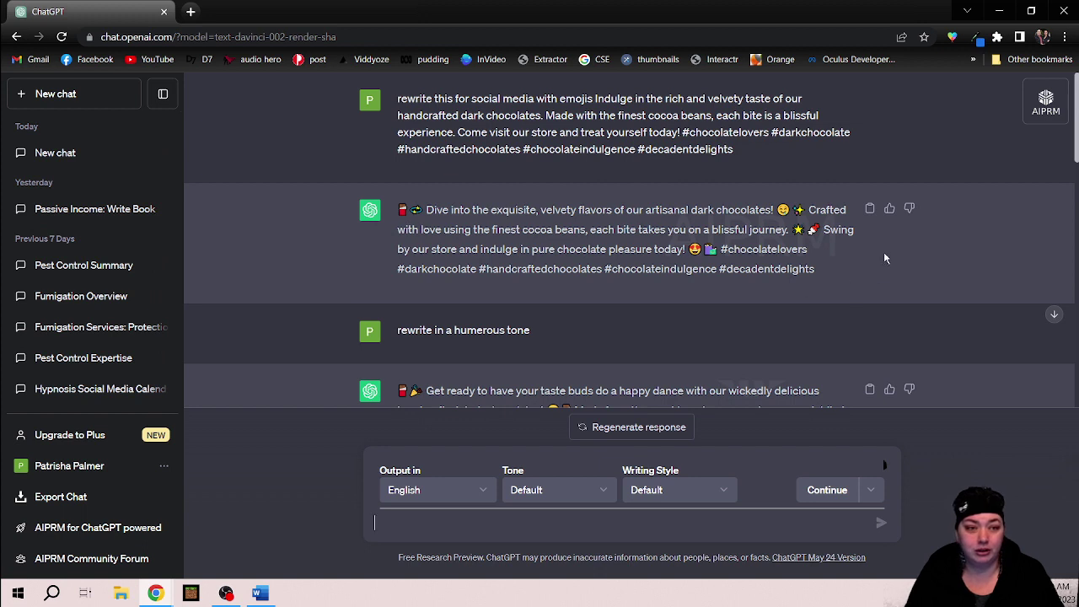
click(871, 211)
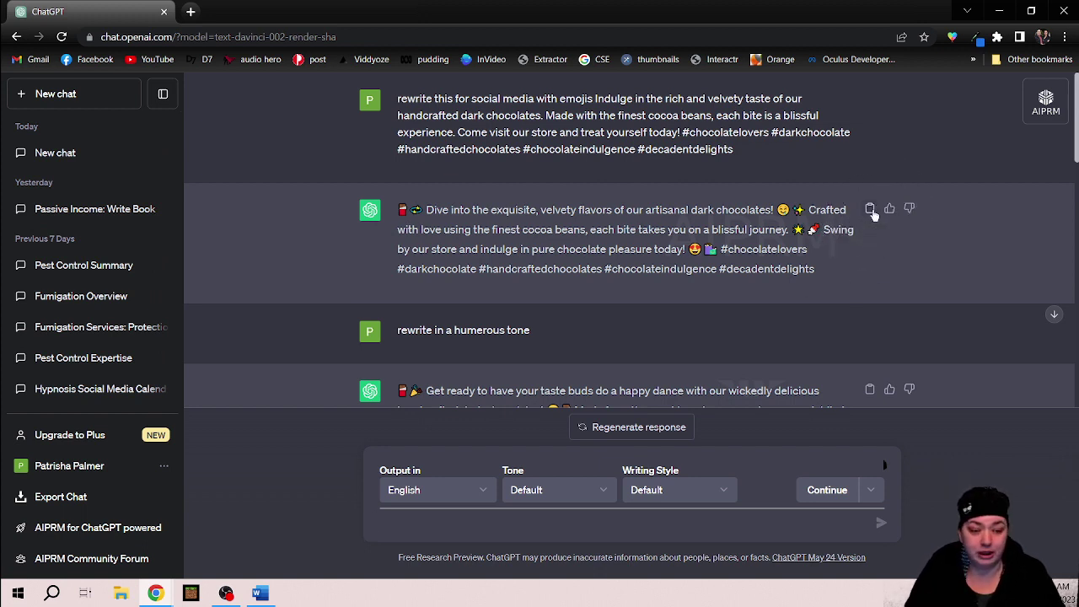
click(260, 592)
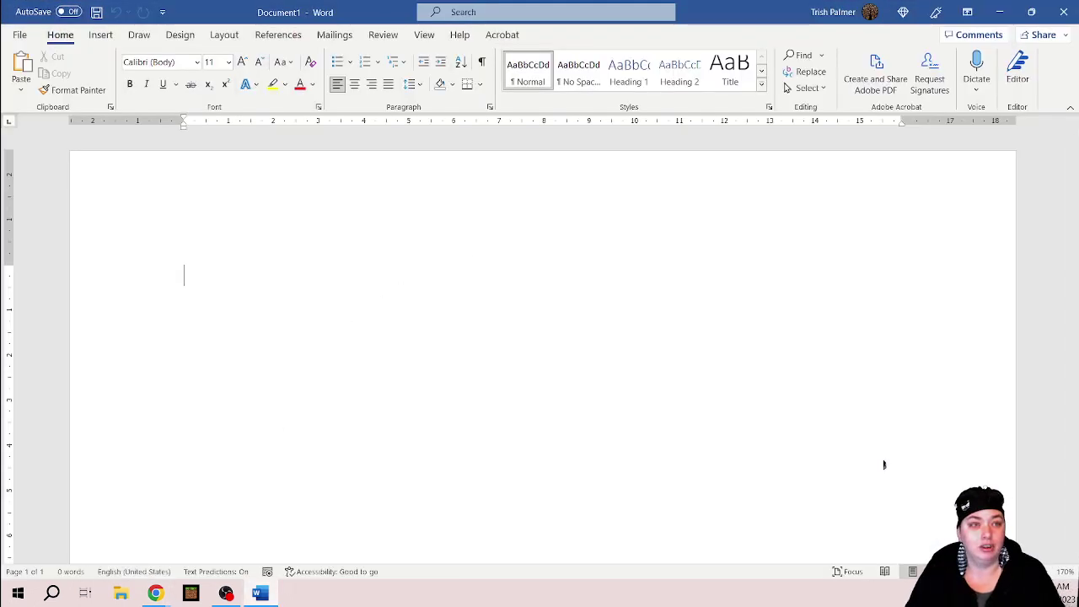
key(alt+Tab)
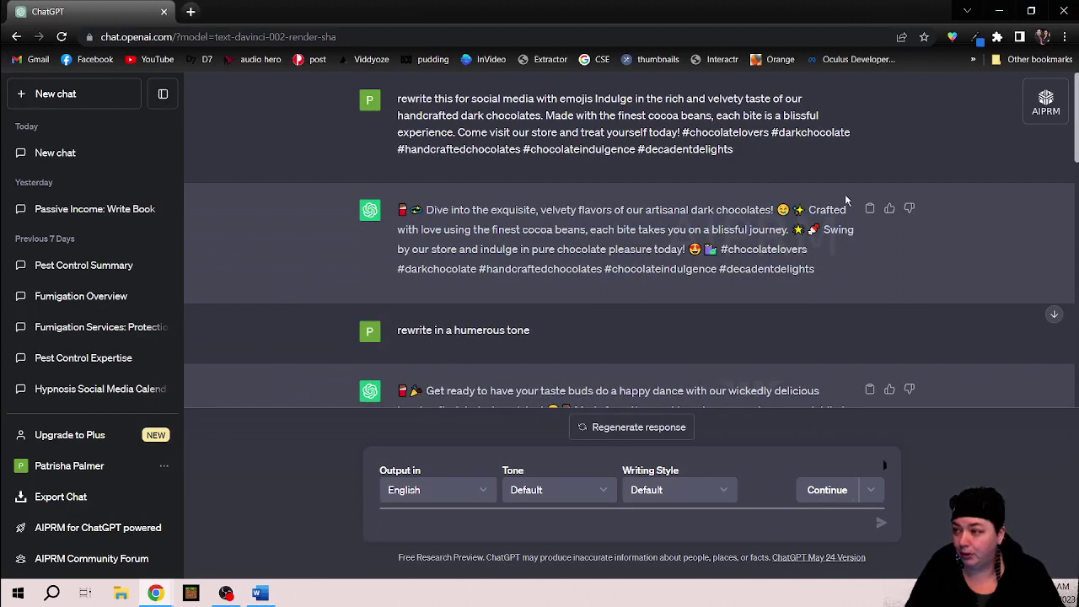
click(870, 210)
key(alt+Tab)
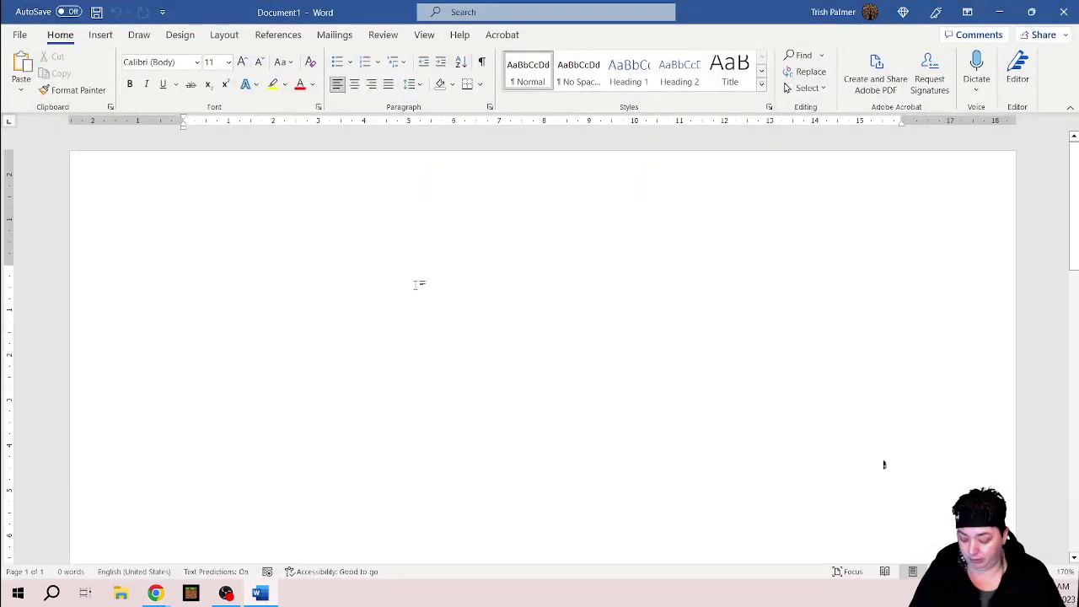
key(ctrl+v)
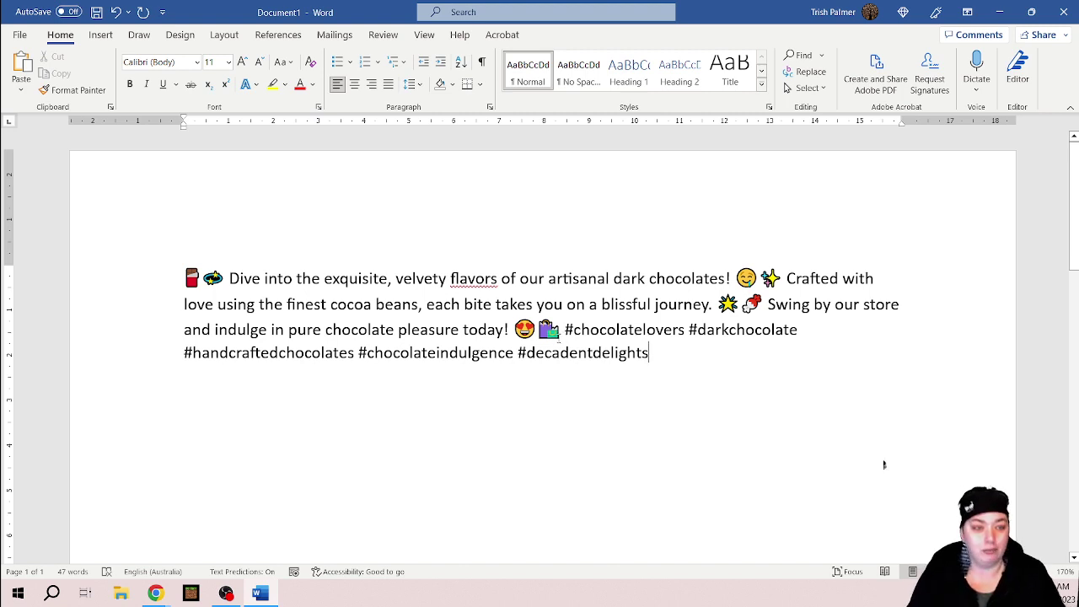
click(565, 330)
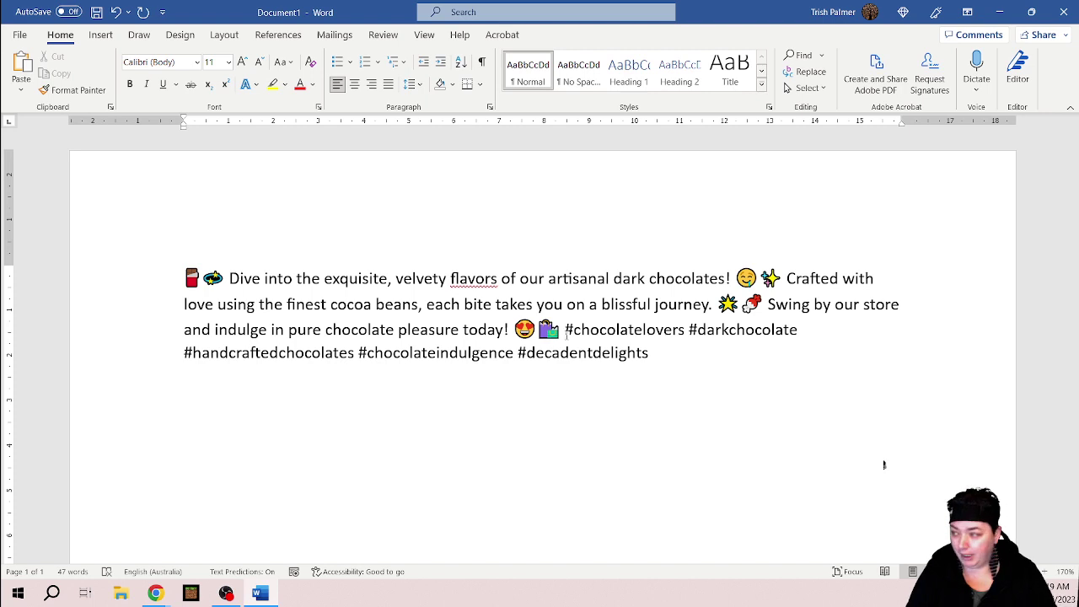
text(order yours he)
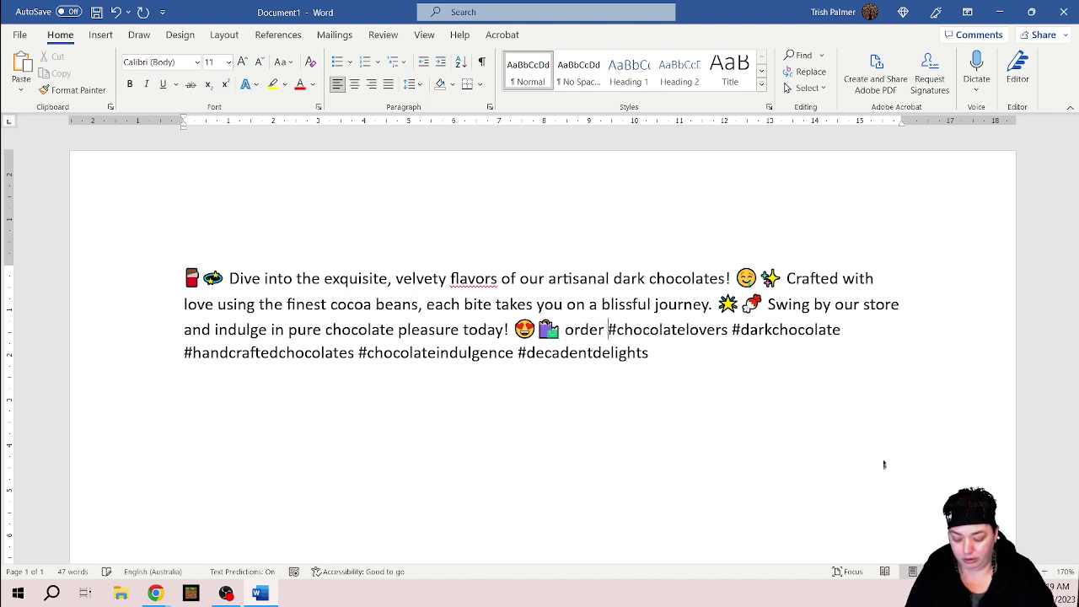
text(re at )
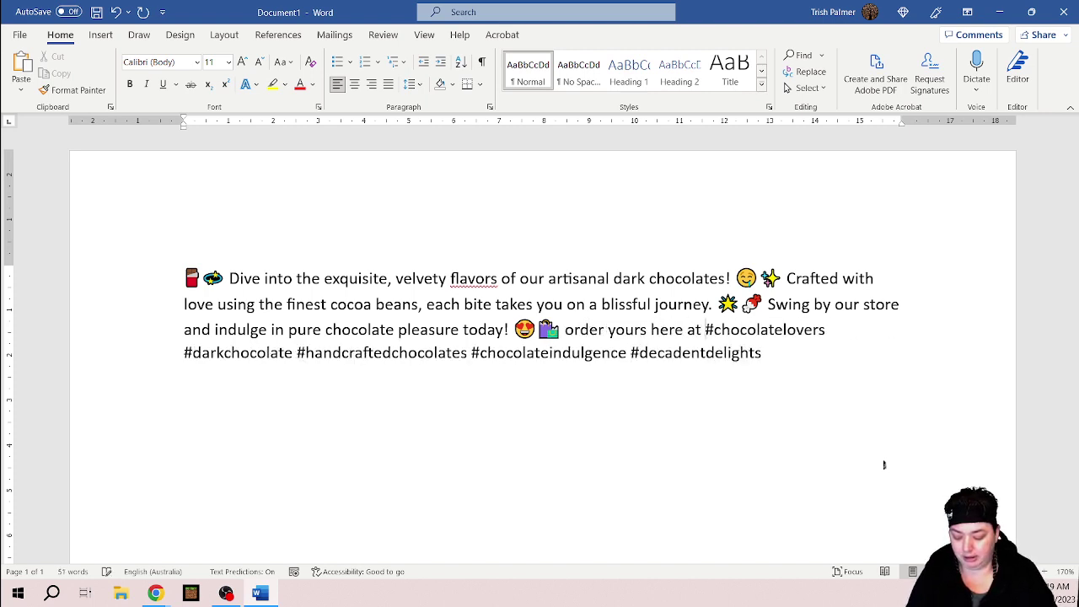
text(www.blablab)
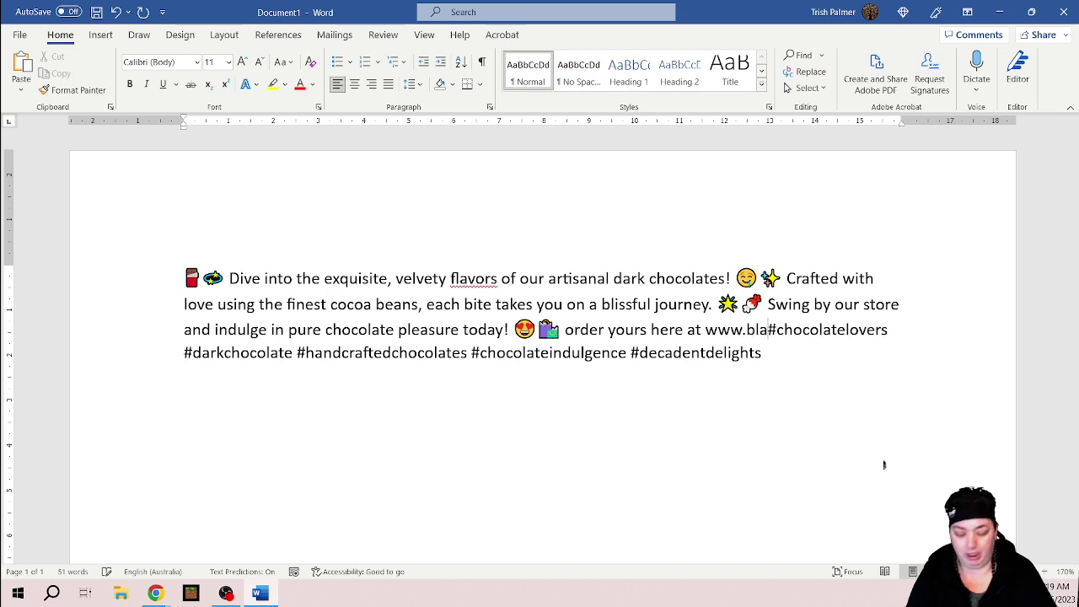
text(la.com)
key(Return)
key(Return)
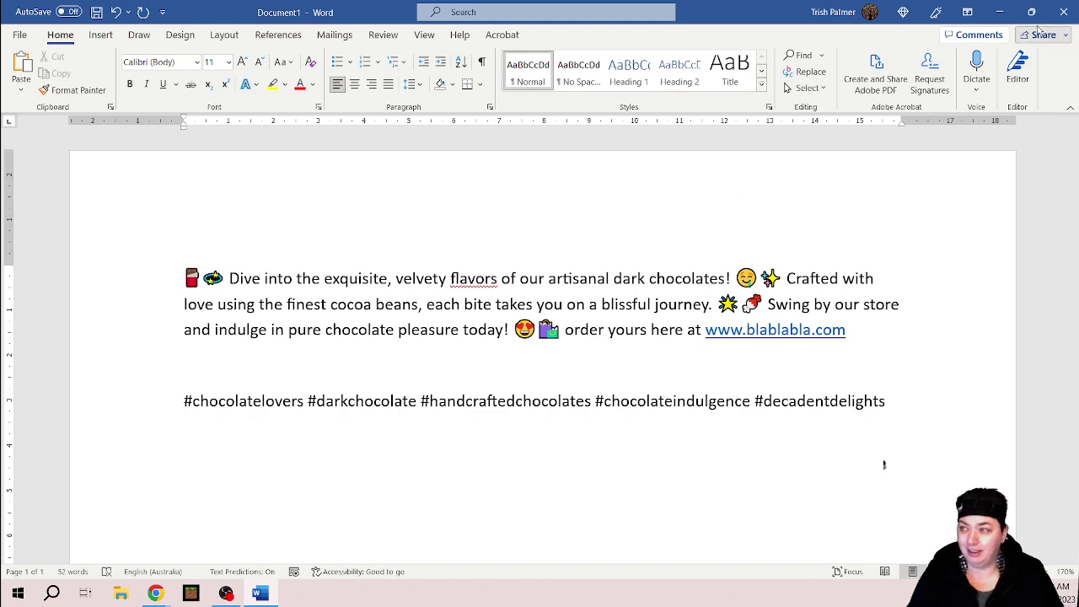
click(998, 16)
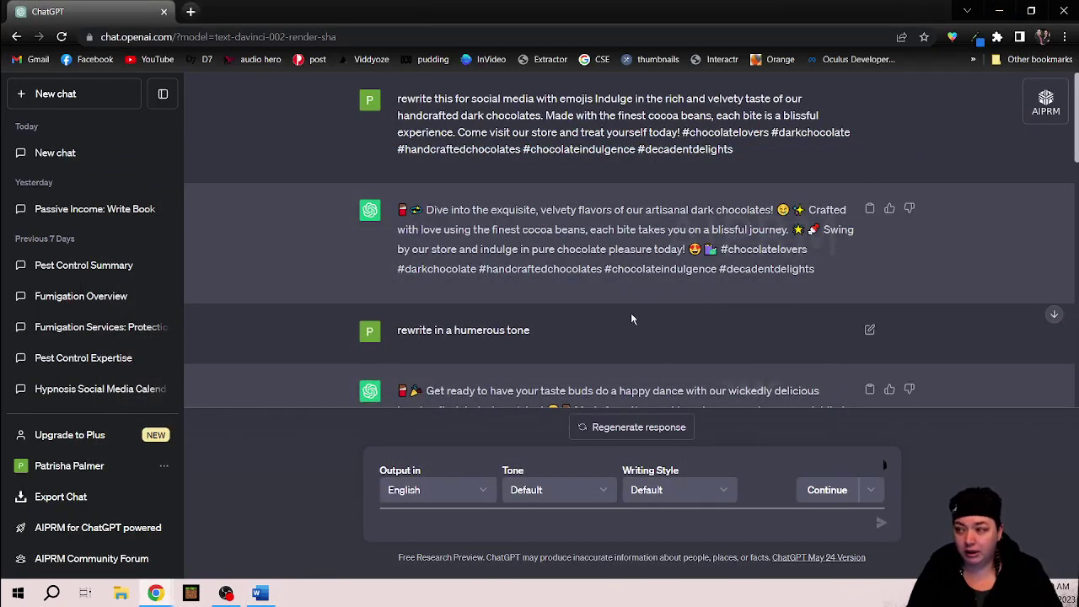